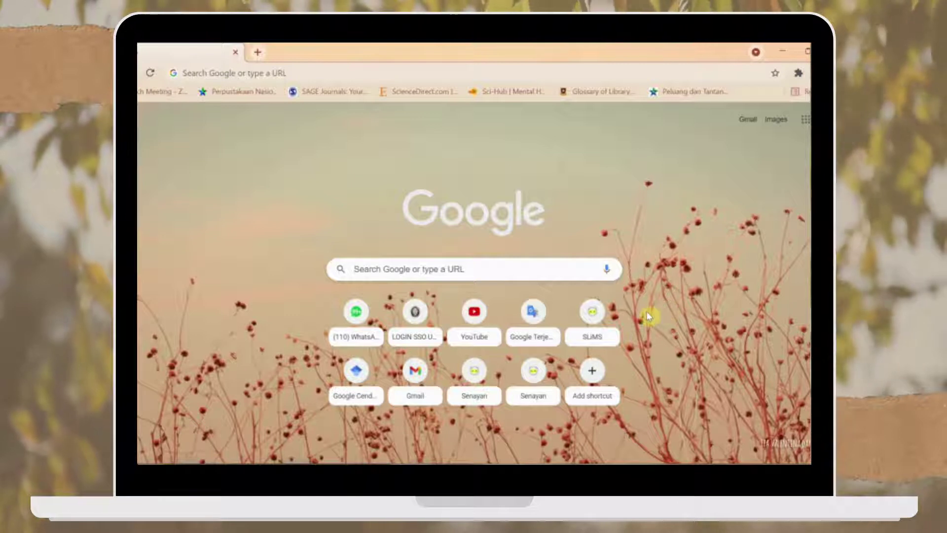
Step: Open the SLiMS project website and scroll through its download section with the zip and tar.gz packages
click(601, 334)
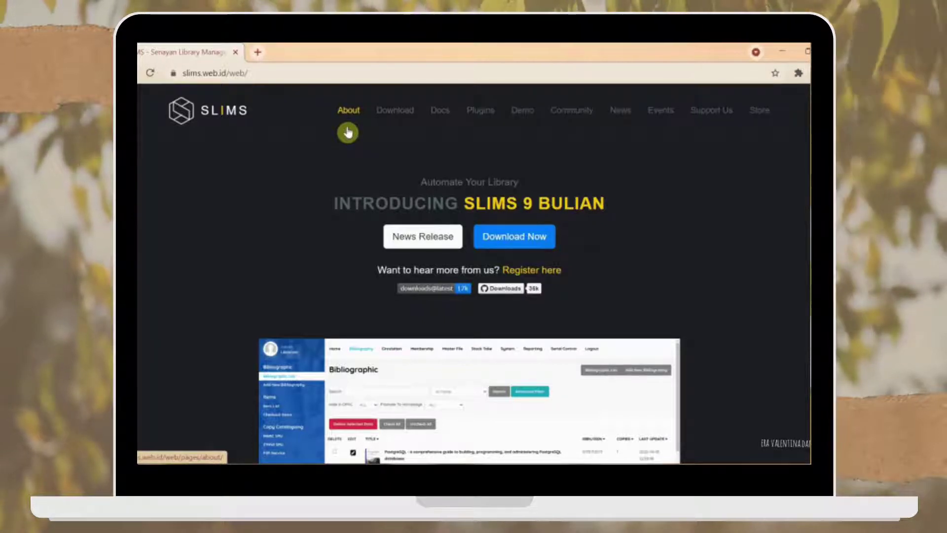
click(404, 127)
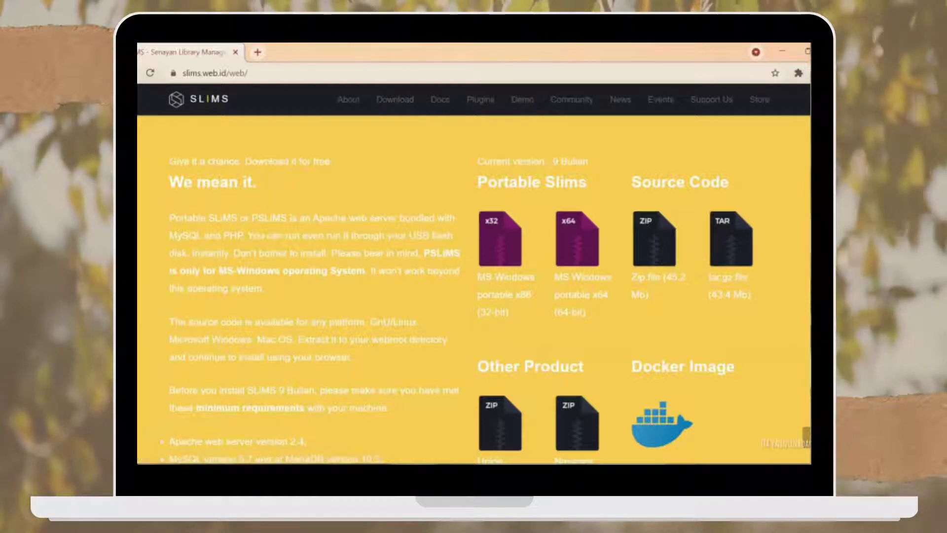
scroll(690, 296, down, 2)
scroll(592, 345, down, 1)
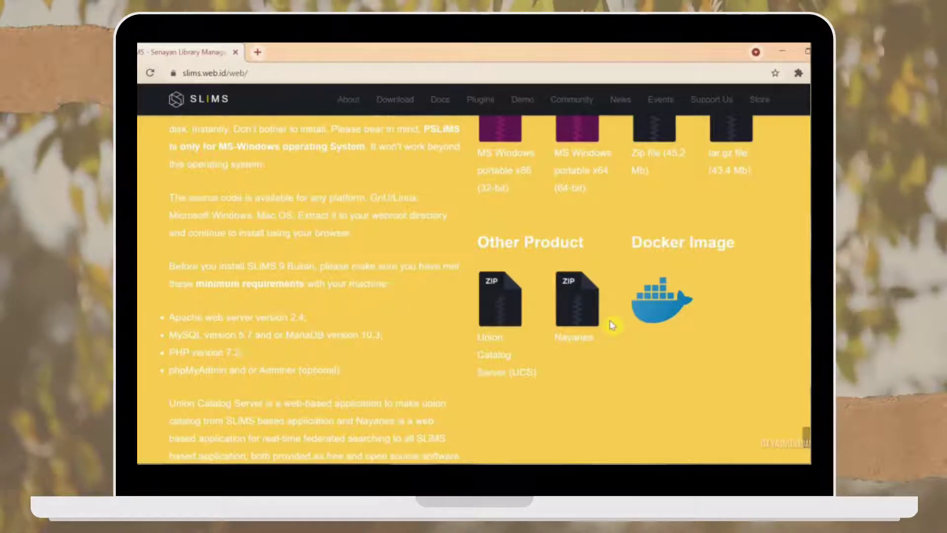
Step: Look over the SLiMS documentation page, then return to the download section
click(440, 101)
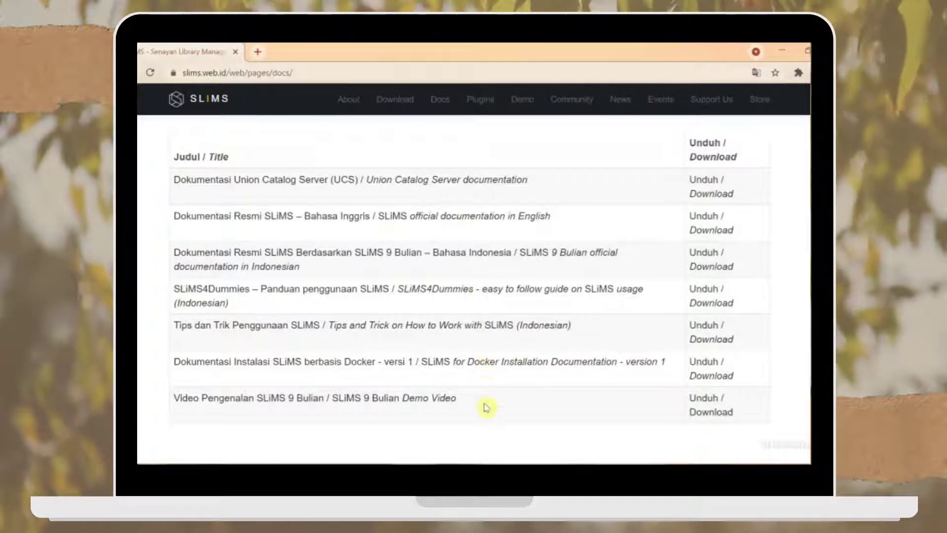
click(396, 101)
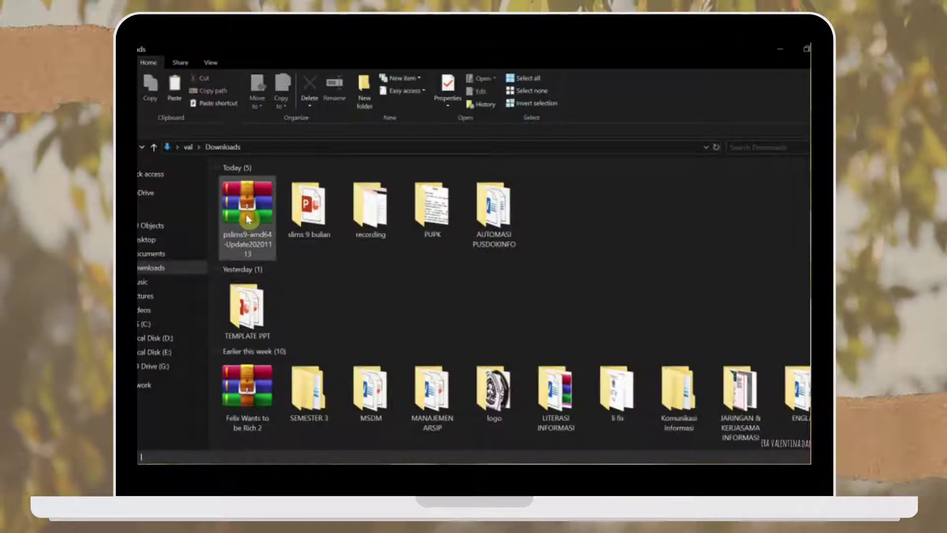
Step: Move the pslims9-amd64-Update20201113 archive from Downloads to drive C: and extract it there
click(248, 219)
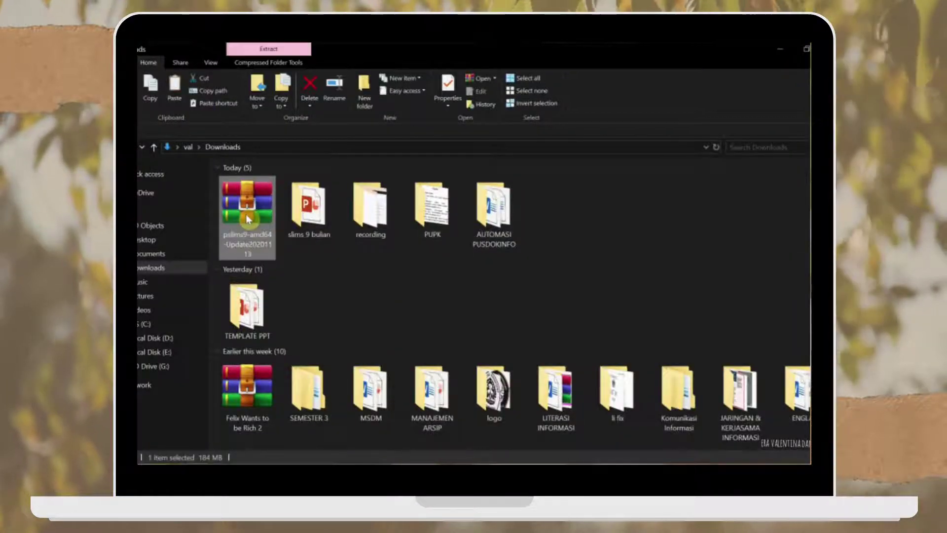
right_click(247, 209)
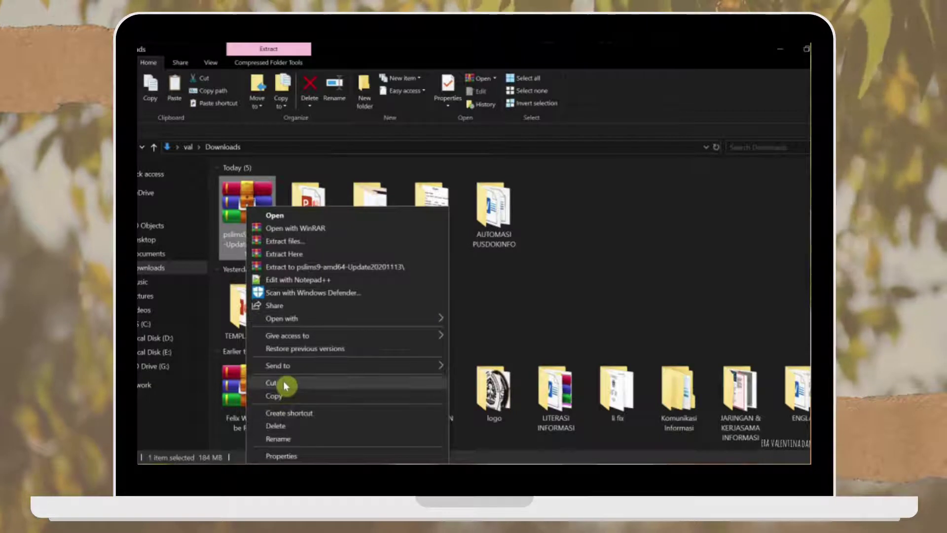
click(284, 382)
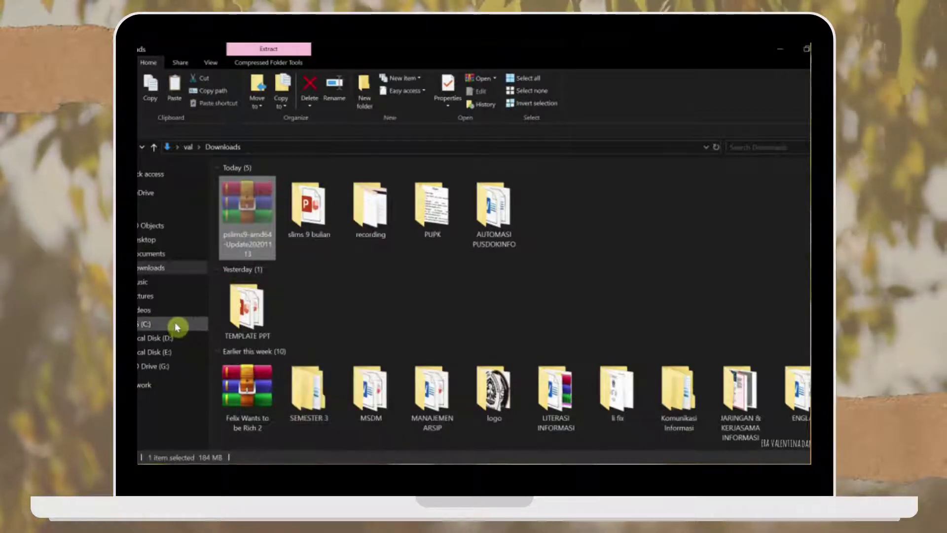
click(177, 326)
right_click(304, 356)
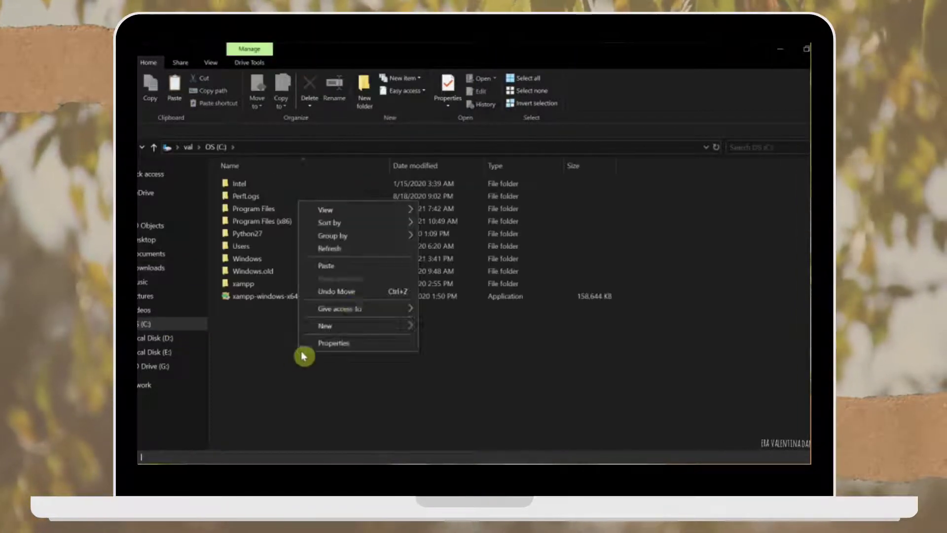
click(344, 268)
click(436, 227)
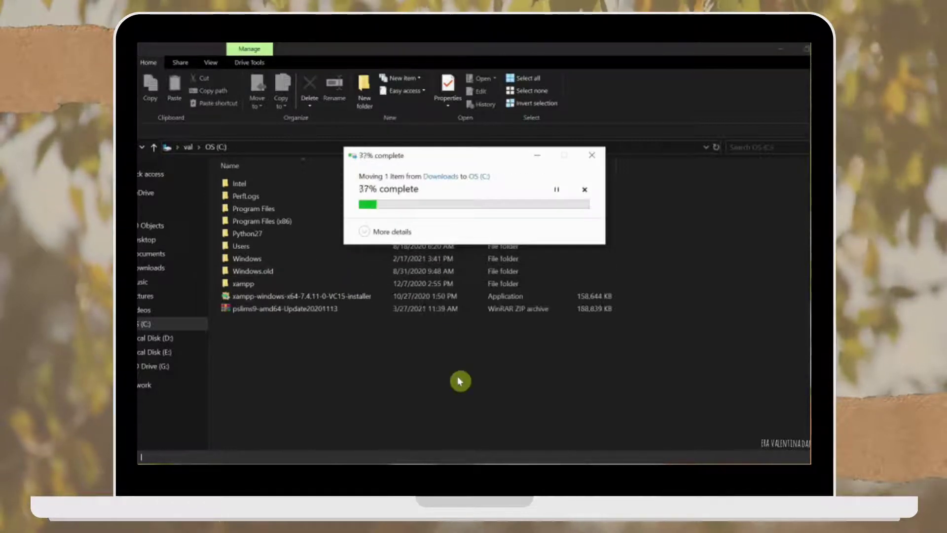
right_click(333, 314)
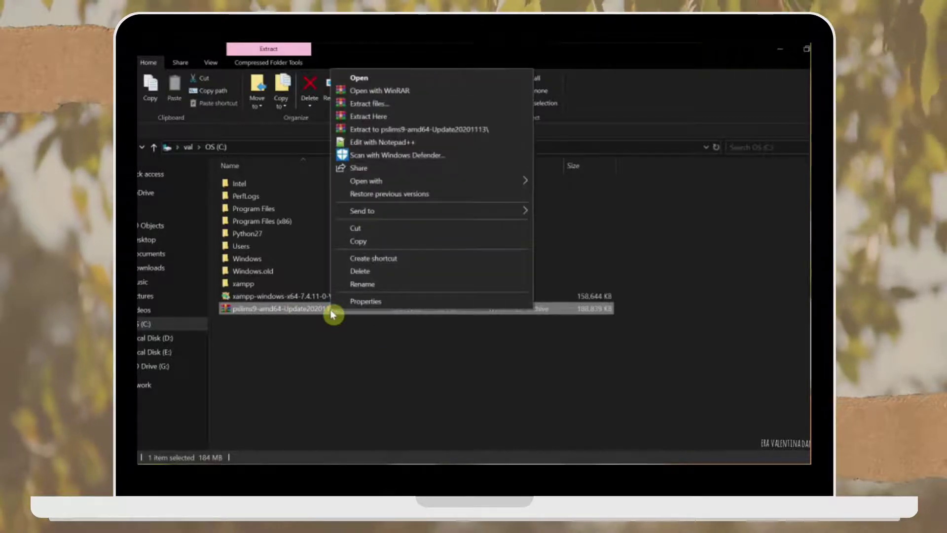
click(377, 118)
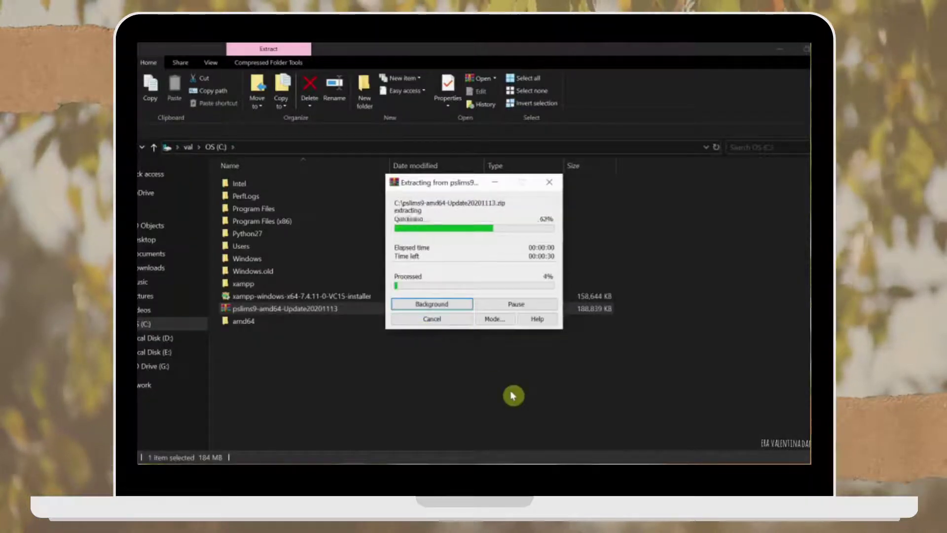
Step: Start httpd and MariaDB from the amd64 folder, then load the local SLiMS site at localhost:8089
double_click(311, 324)
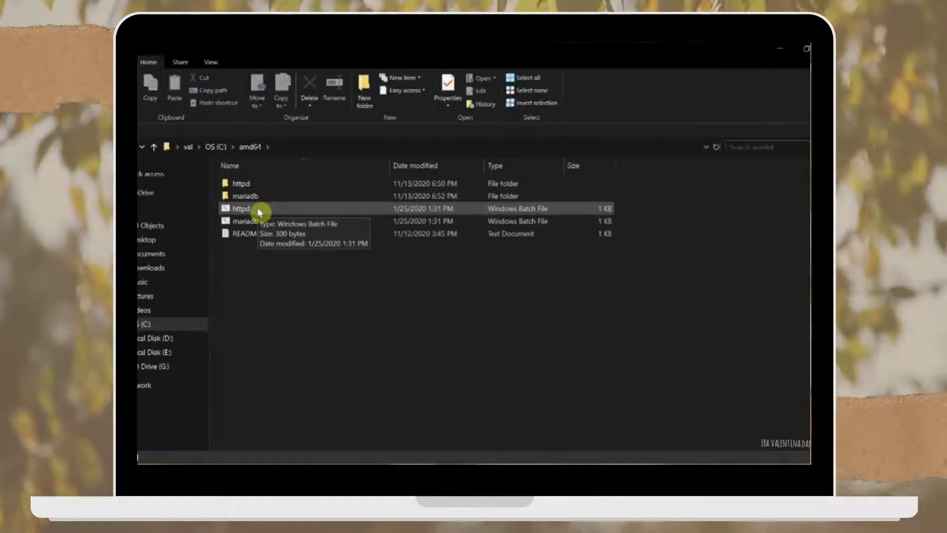
double_click(259, 212)
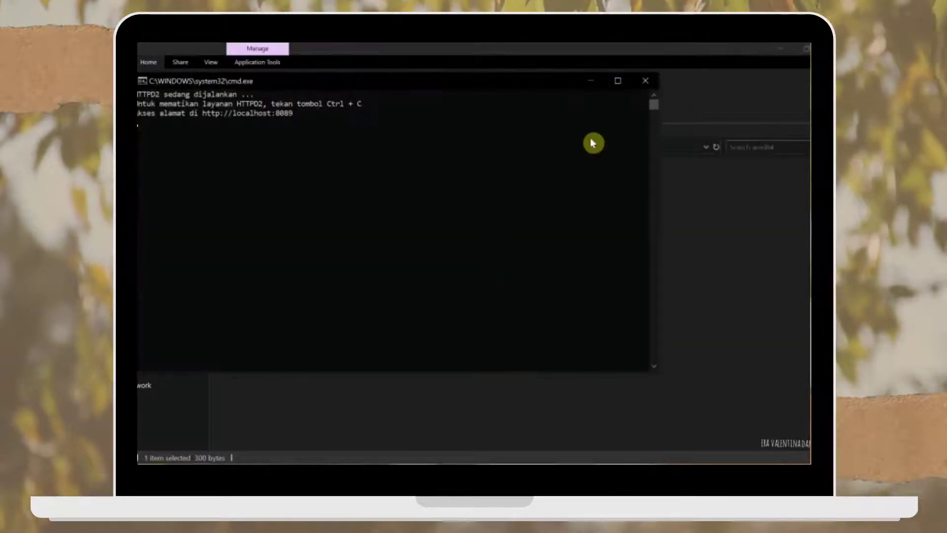
click(591, 82)
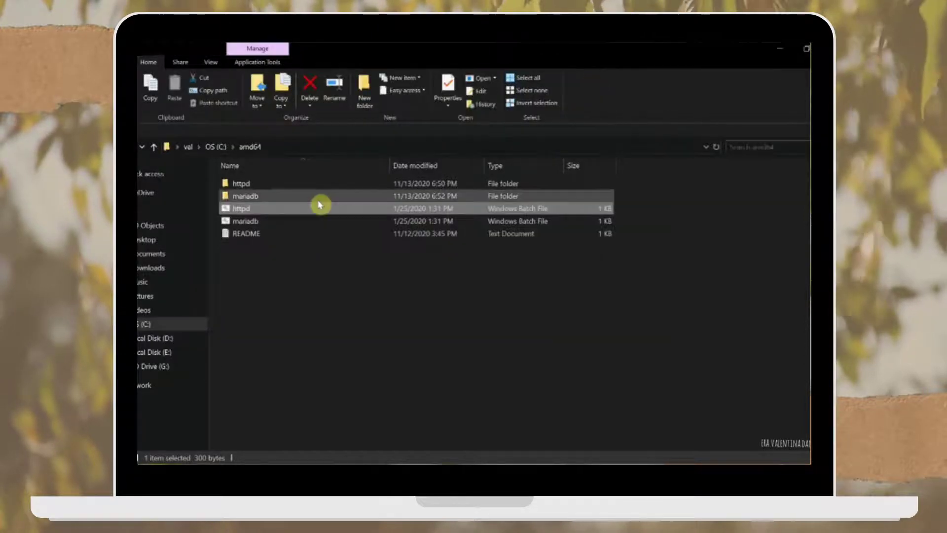
double_click(250, 220)
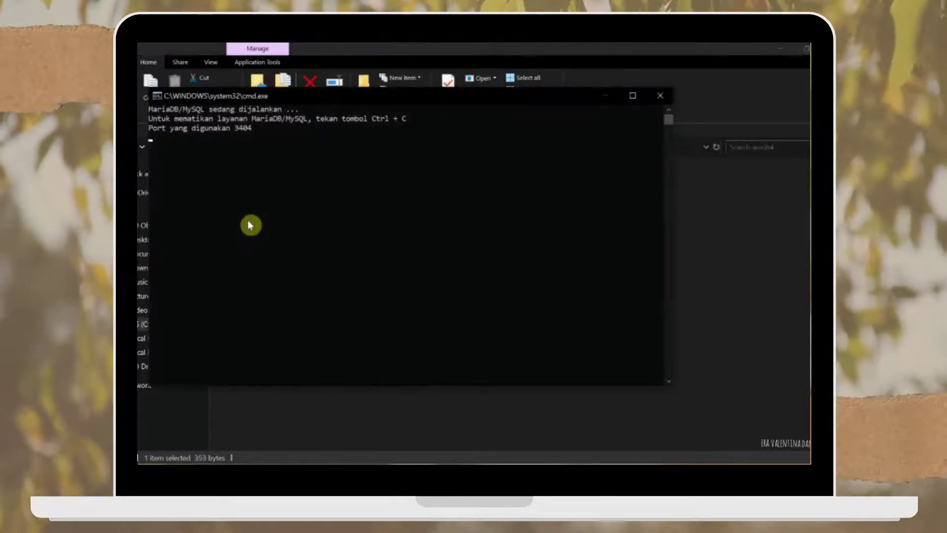
click(606, 99)
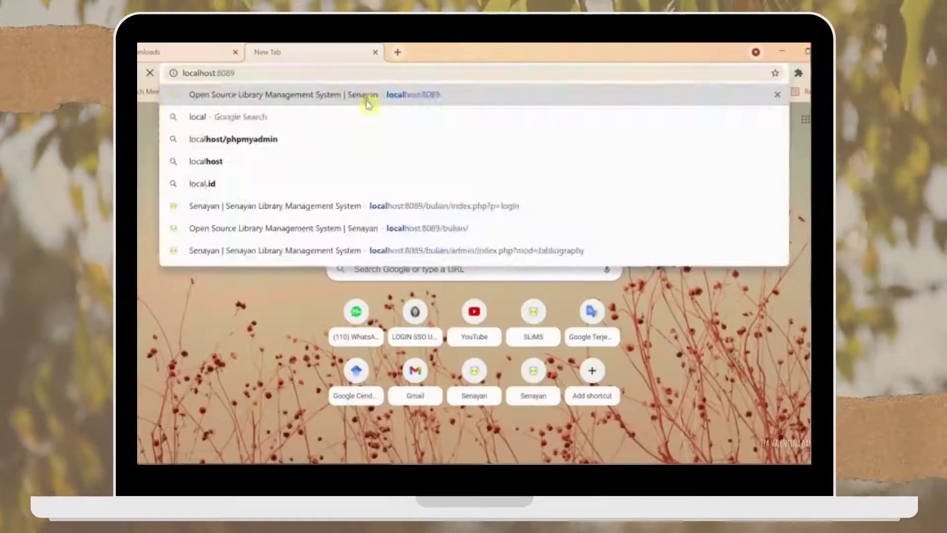
key(Return)
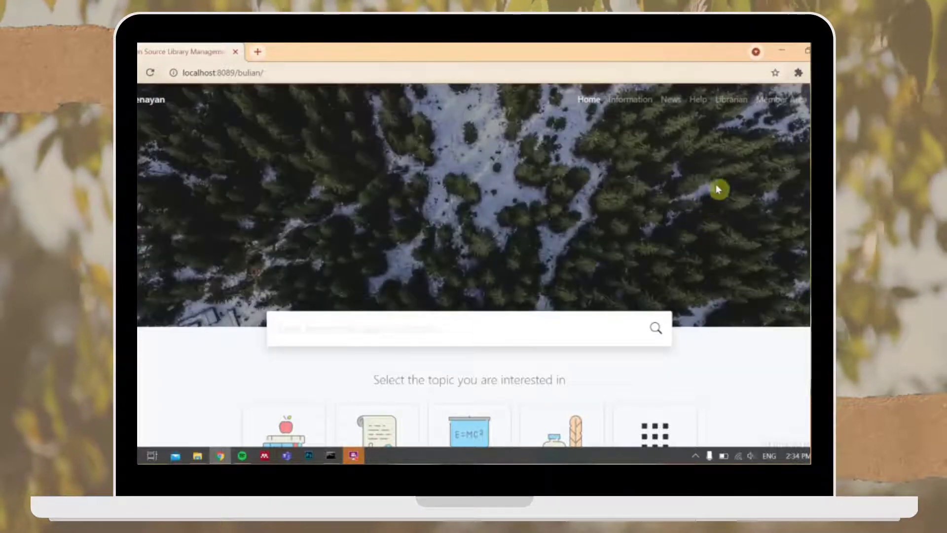
Step: Log in through Member Area with the saved administrator ID and the account password
click(764, 103)
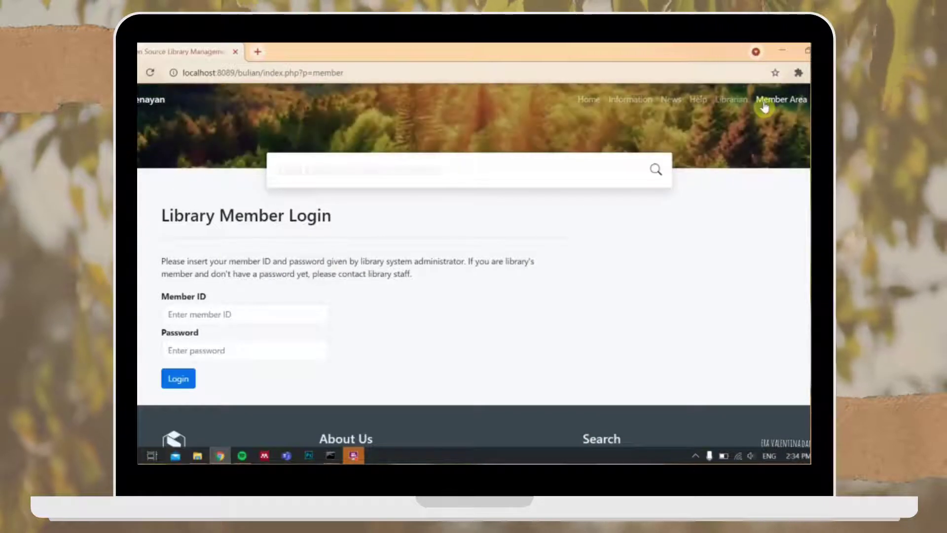
click(214, 314)
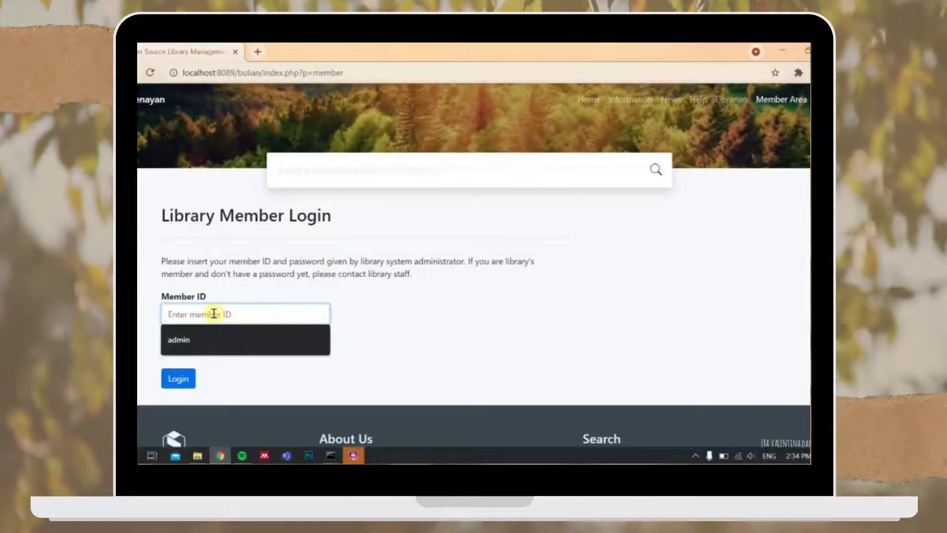
click(218, 340)
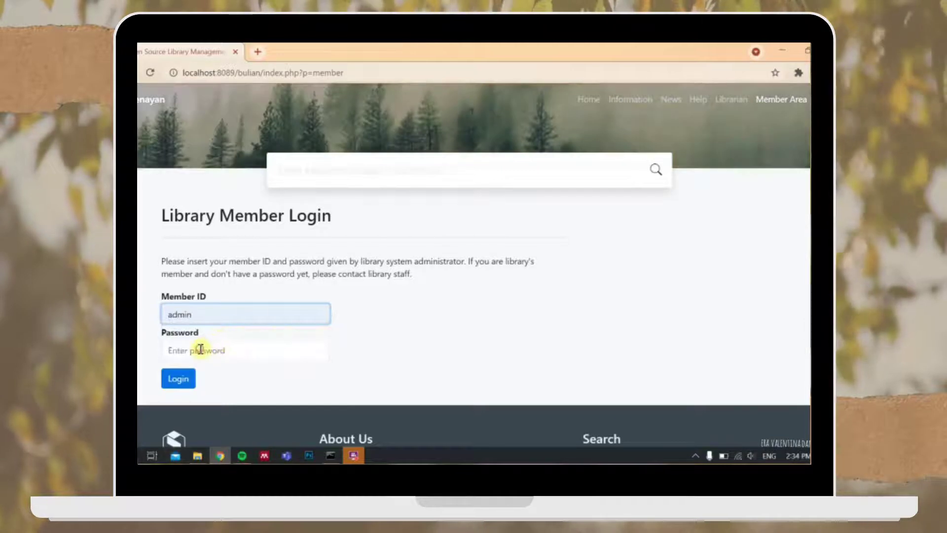
click(200, 349)
text(admin)
click(185, 378)
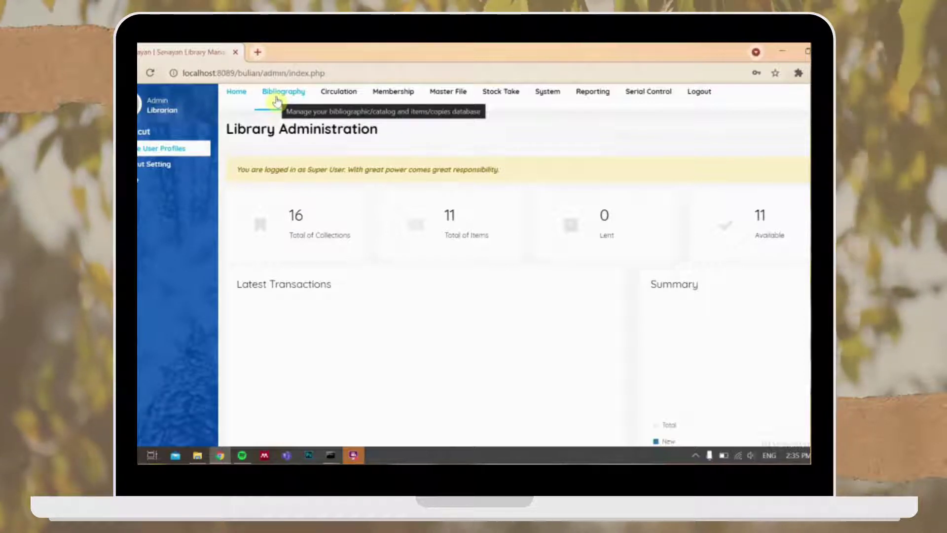
Step: Create a new bibliography record titled 'Felox Wants to Be Rich'
click(276, 101)
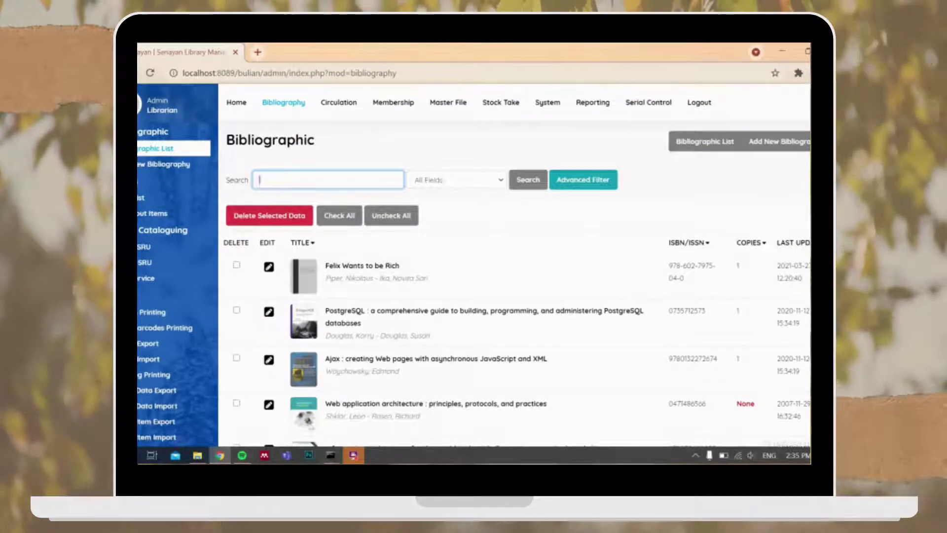
click(762, 147)
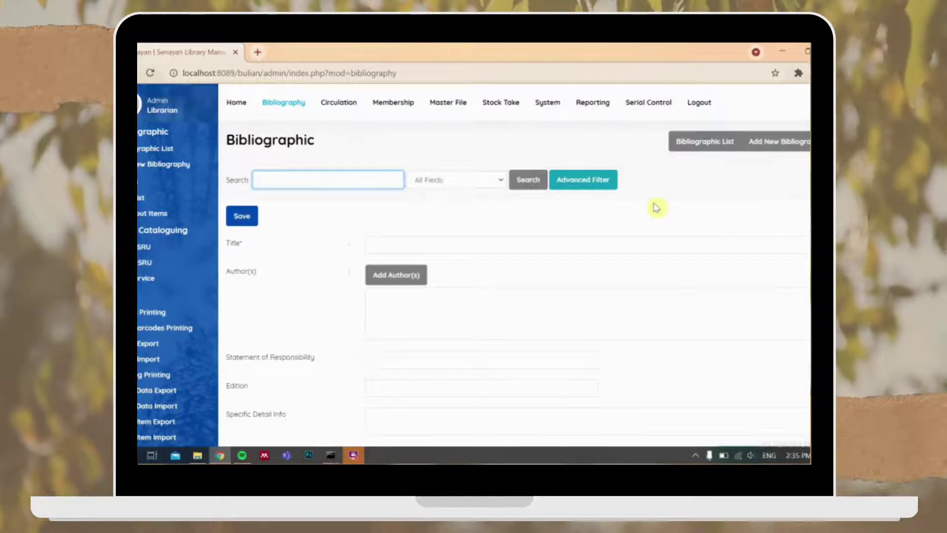
scroll(513, 296, down, 3)
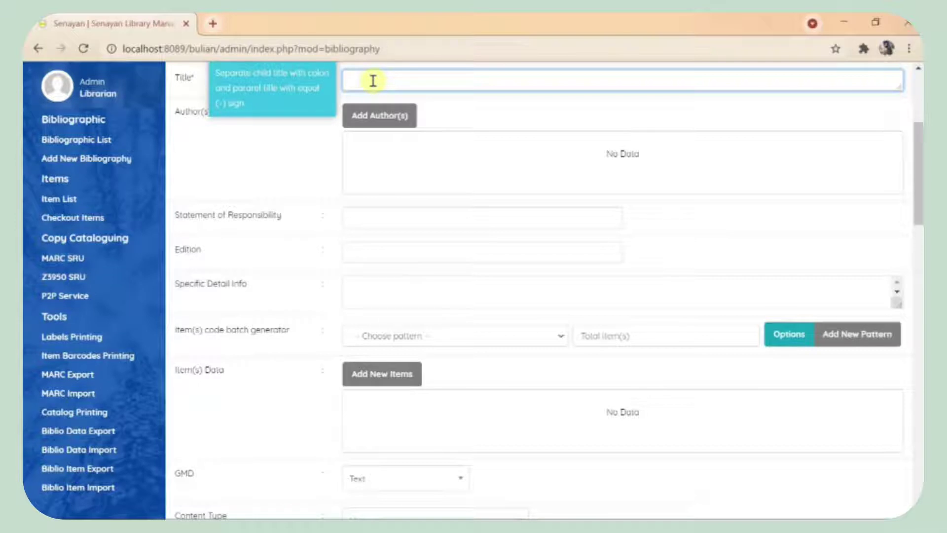
text(Tel)
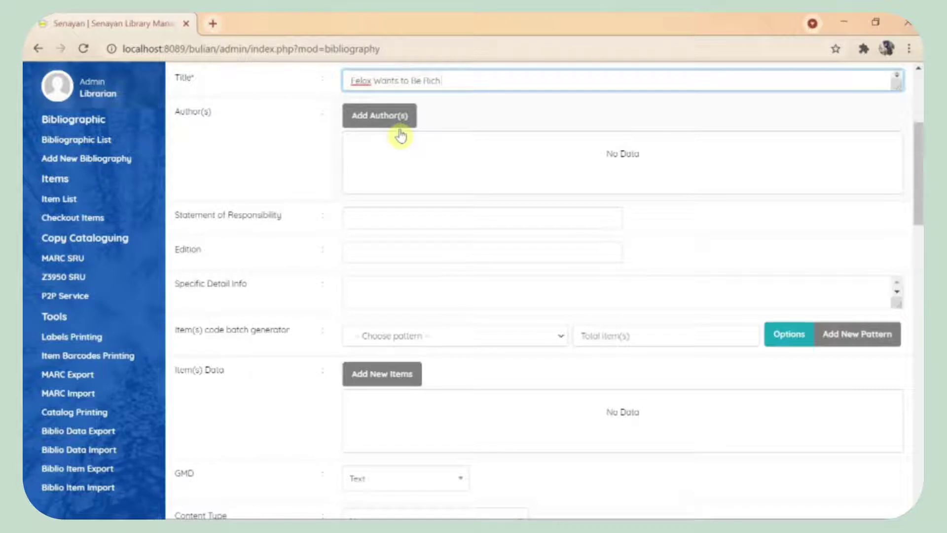
click(371, 115)
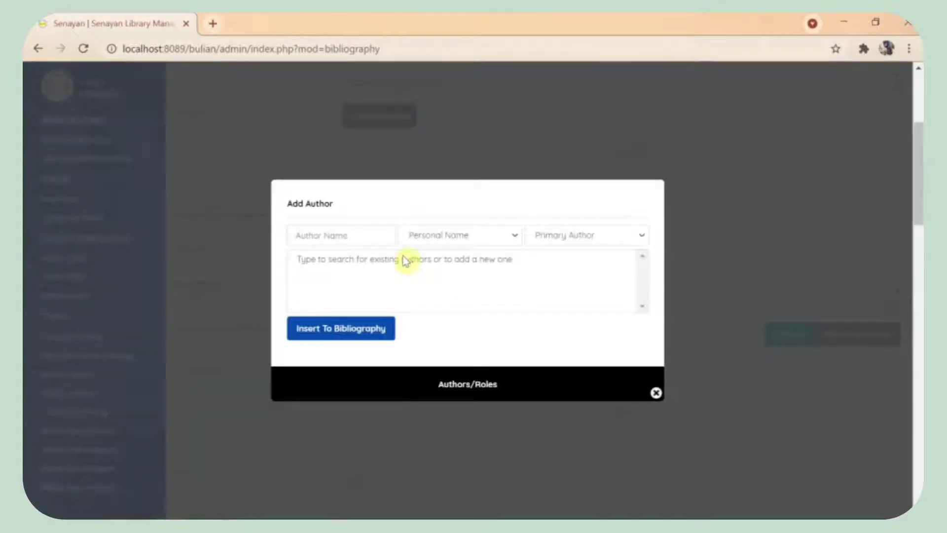
Step: Add existing author Nikolaus Piper as Personal Name, Primary Author, and close the author window
click(307, 237)
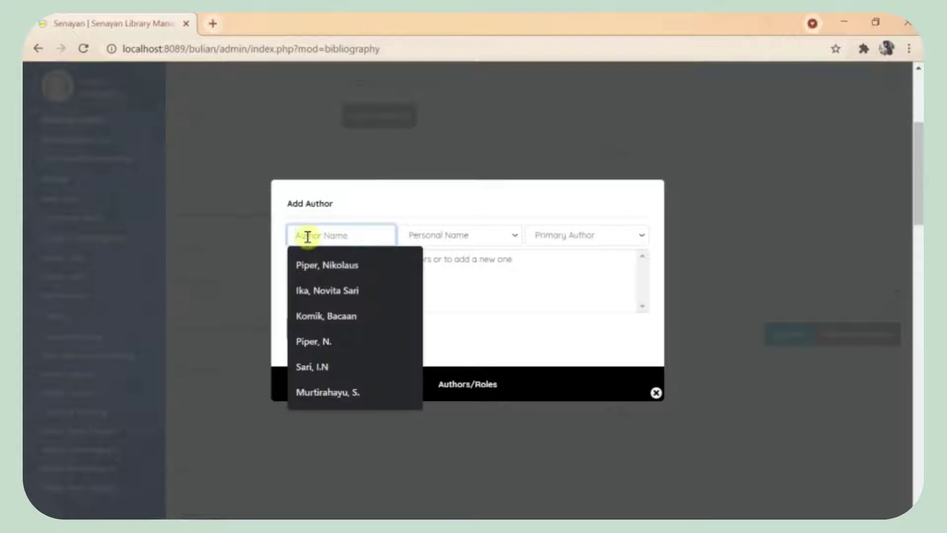
click(323, 265)
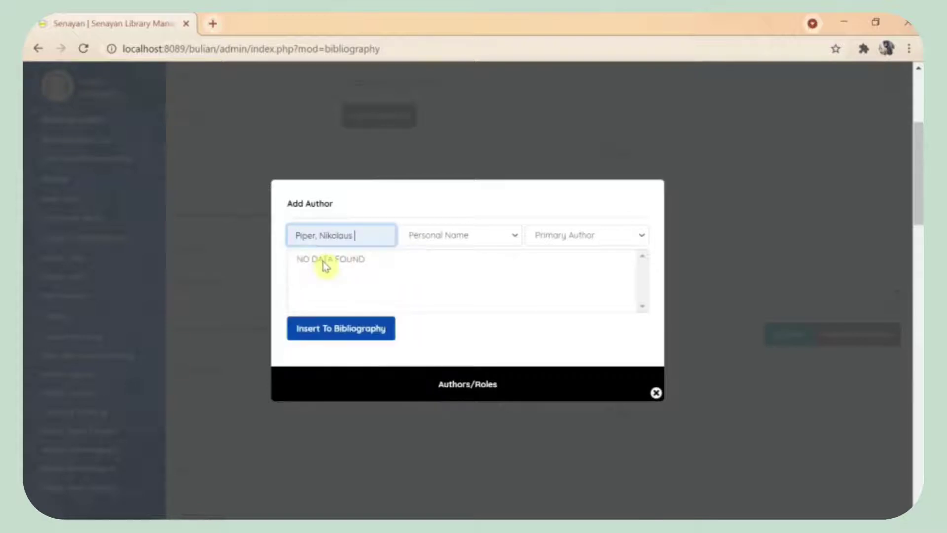
click(423, 242)
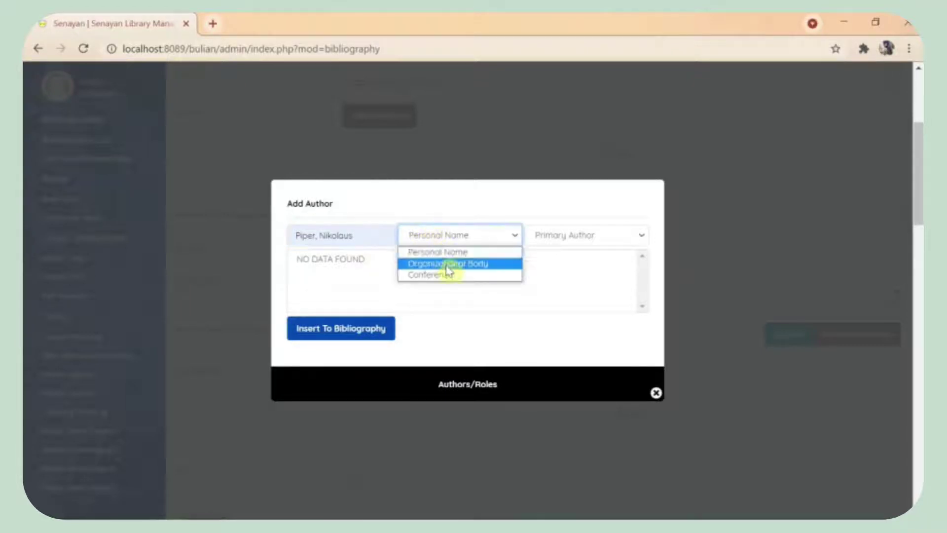
click(449, 252)
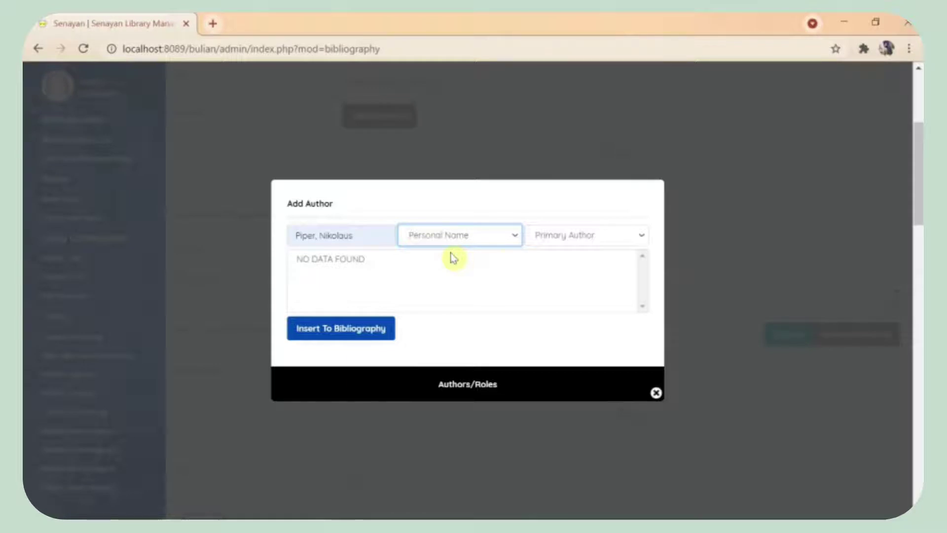
click(568, 242)
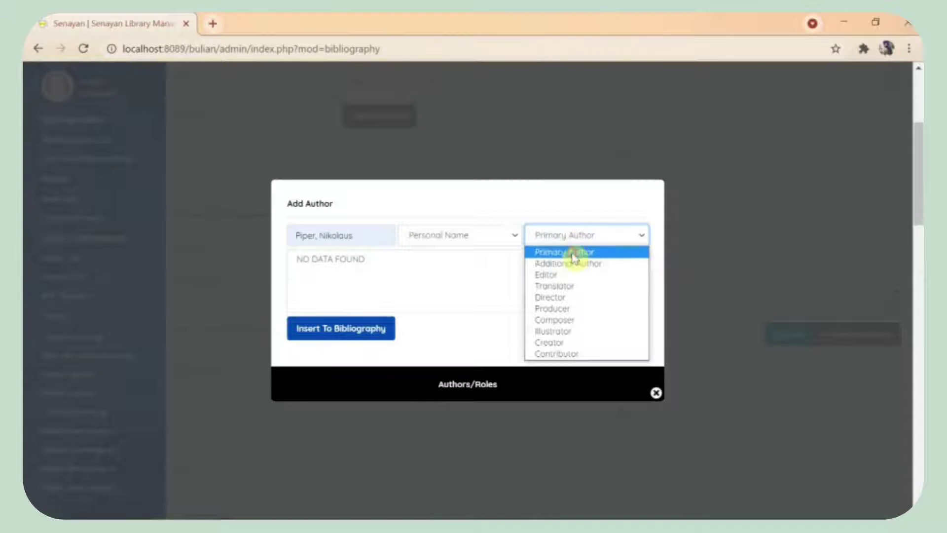
click(571, 253)
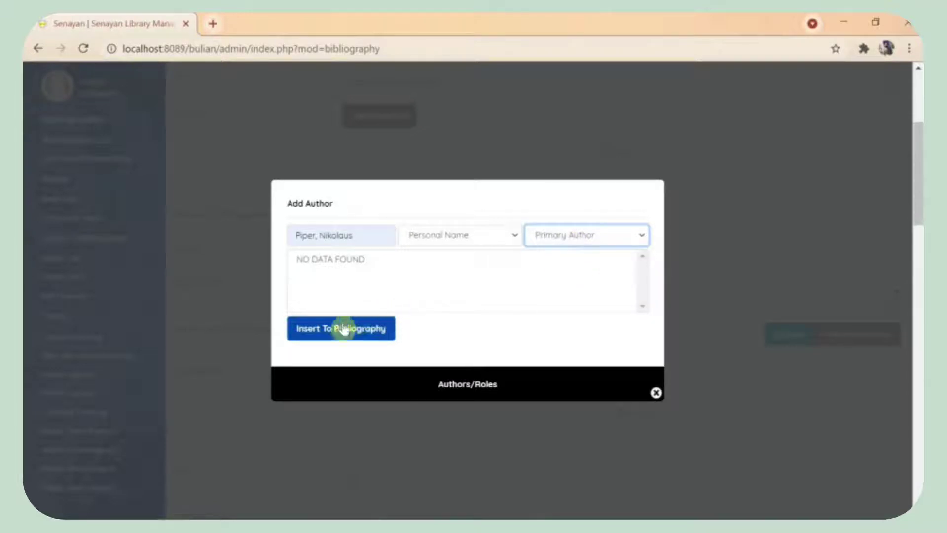
click(311, 332)
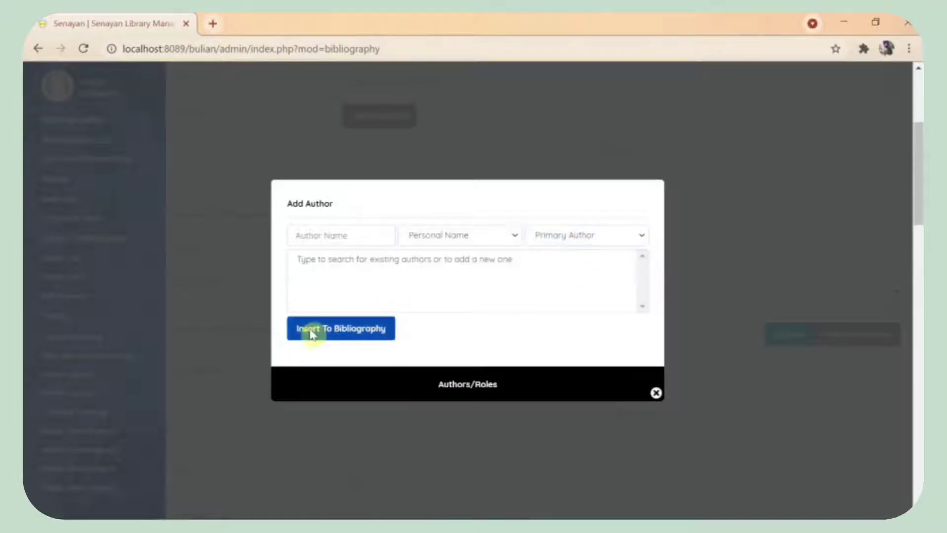
click(658, 397)
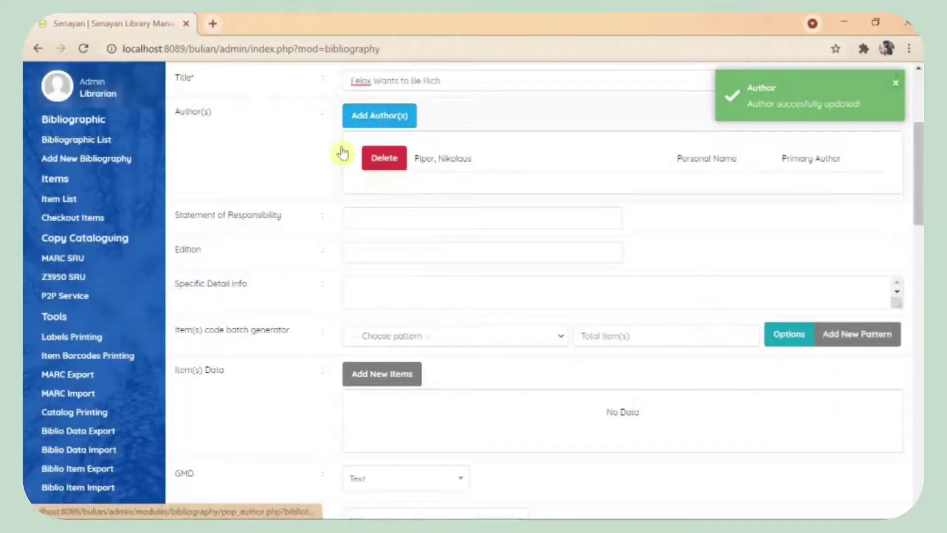
Step: Set statement of responsibility to Nikolaus Piper, edition to 2nd edition, and paste the translation note
click(369, 223)
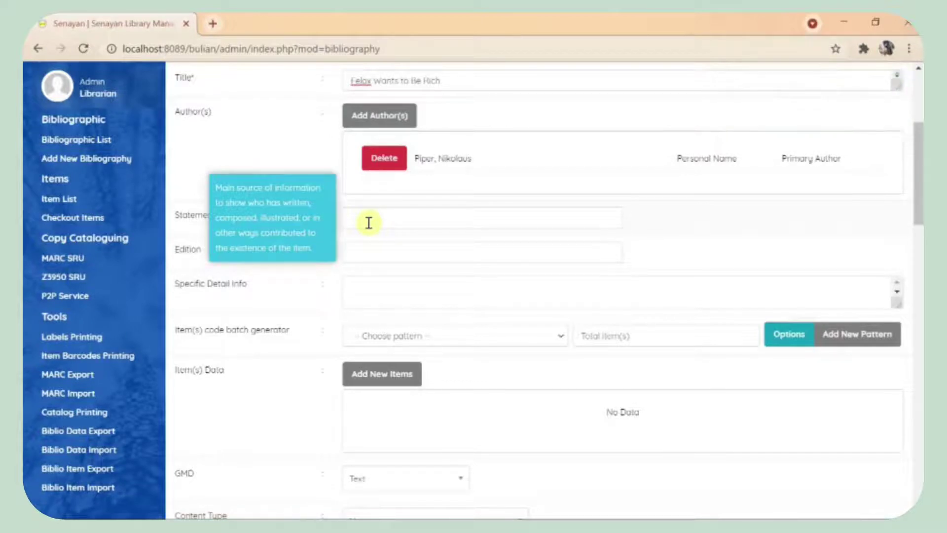
click(369, 220)
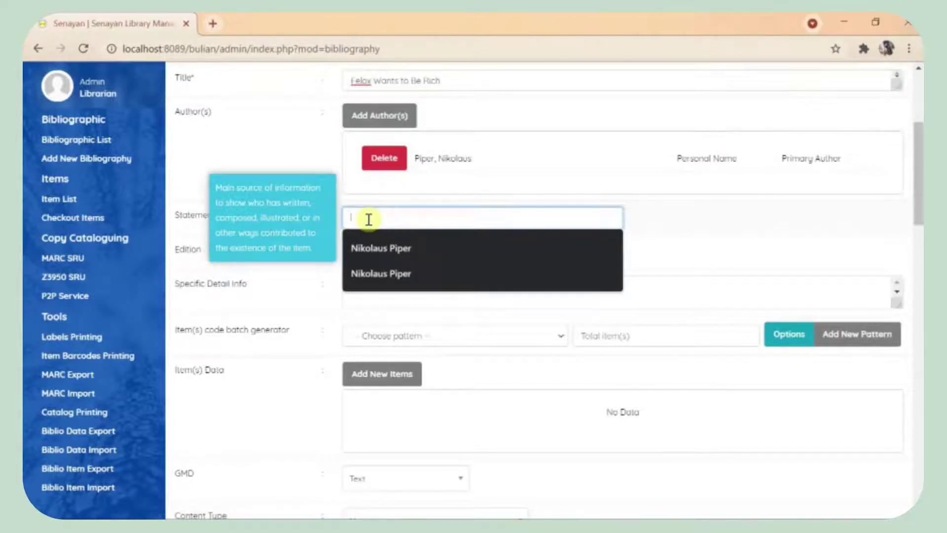
click(390, 248)
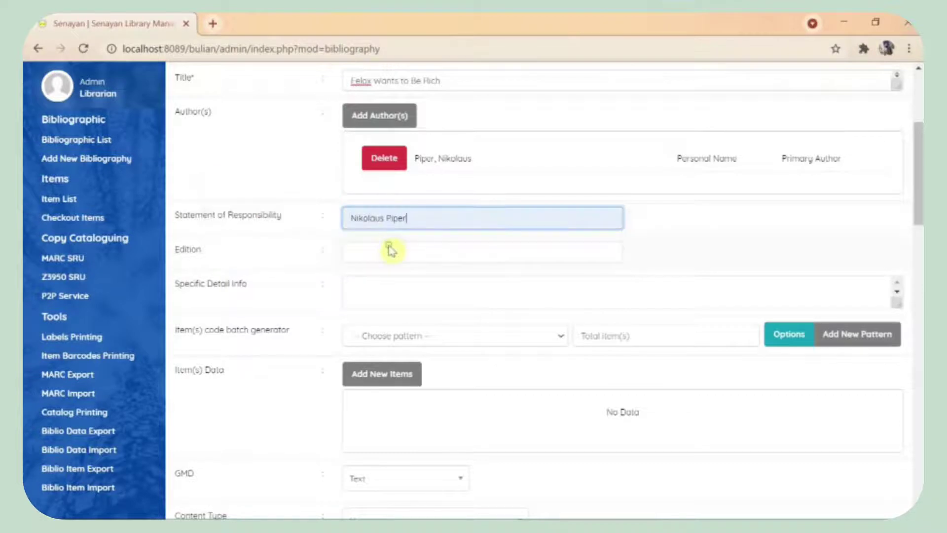
click(388, 256)
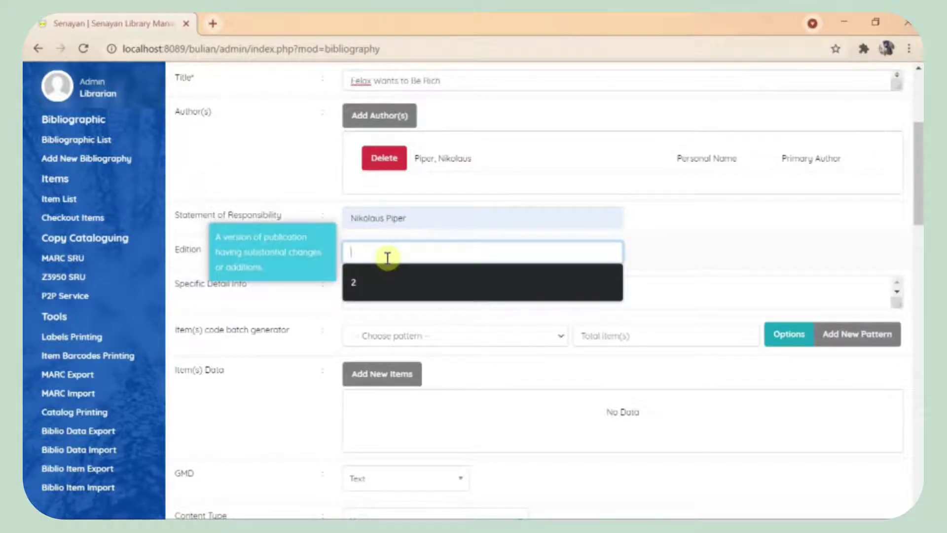
text(2nd edition)
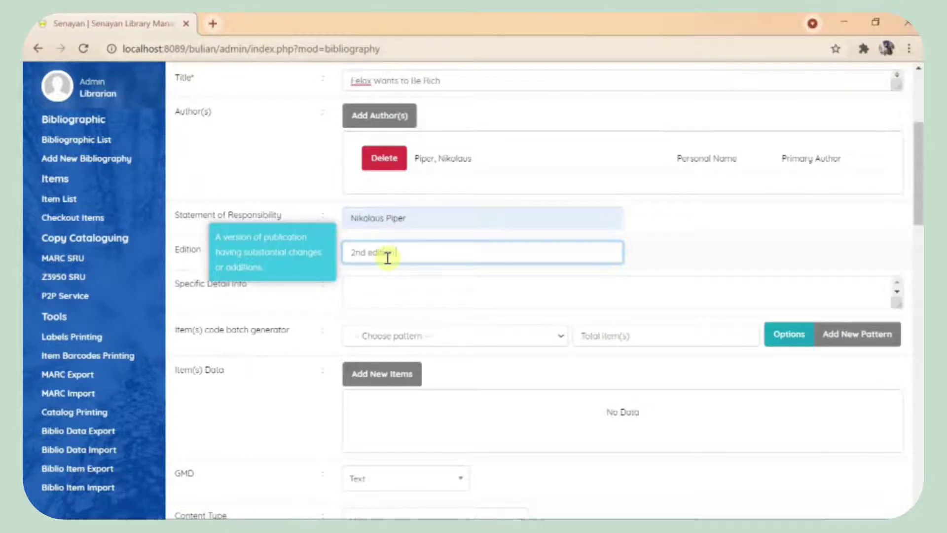
click(388, 293)
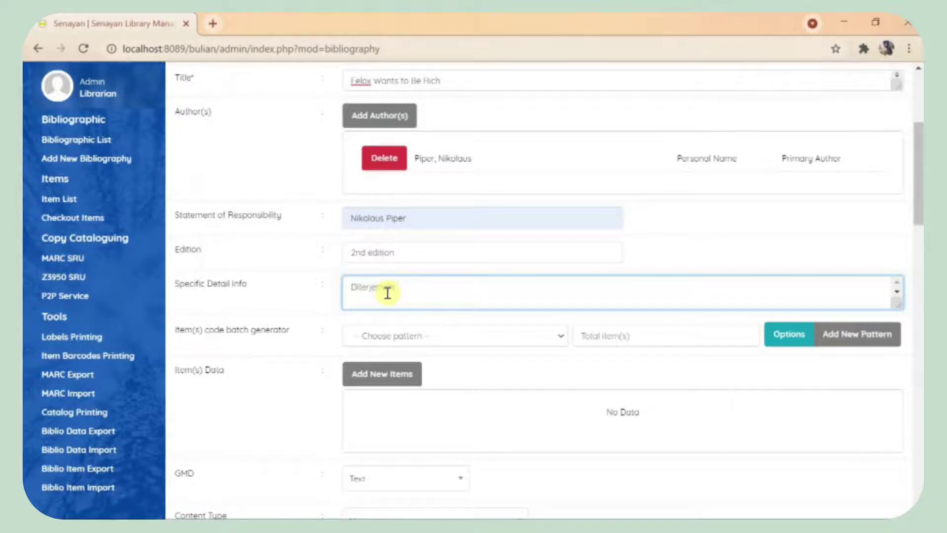
key(ctrl+v)
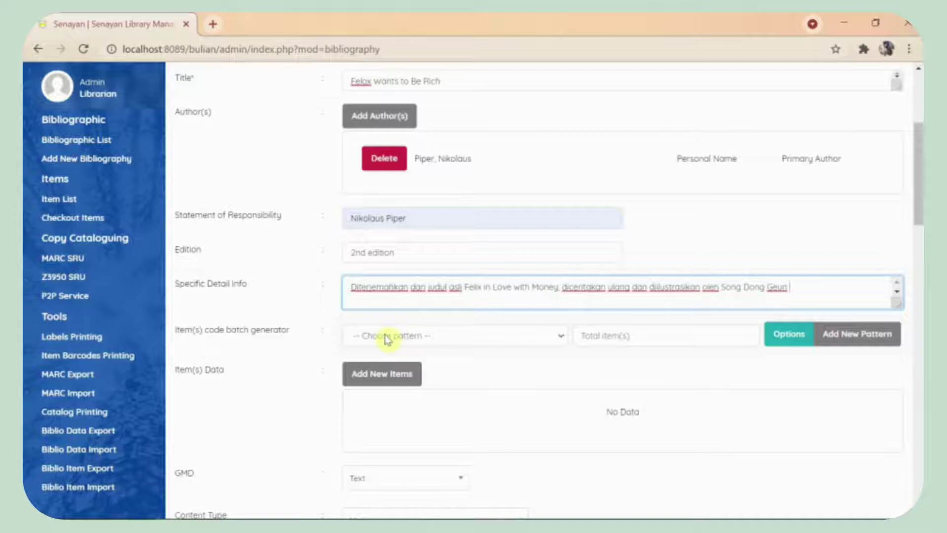
click(862, 340)
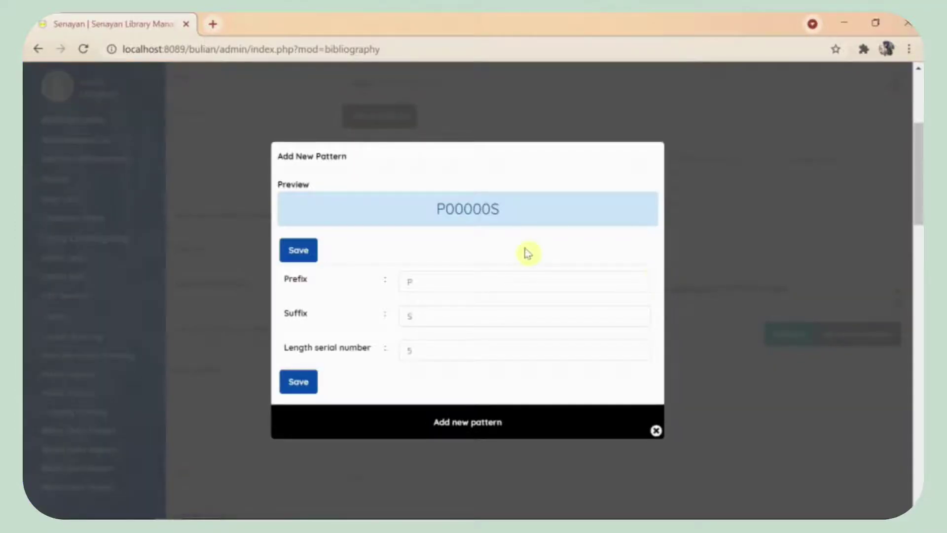
Step: Save a new item code pattern with prefix B (B00000S) and dismiss the confirmation
click(421, 282)
key(BackSpace)
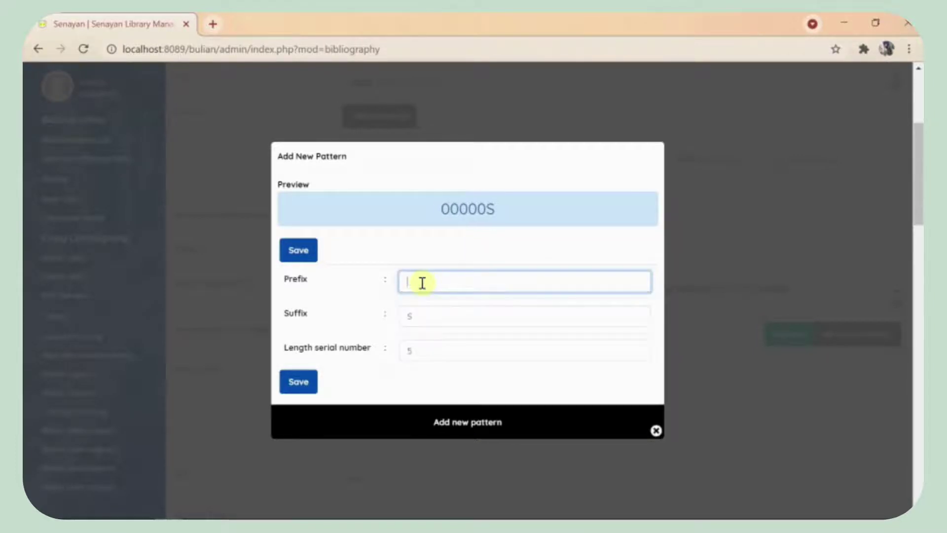
text(B)
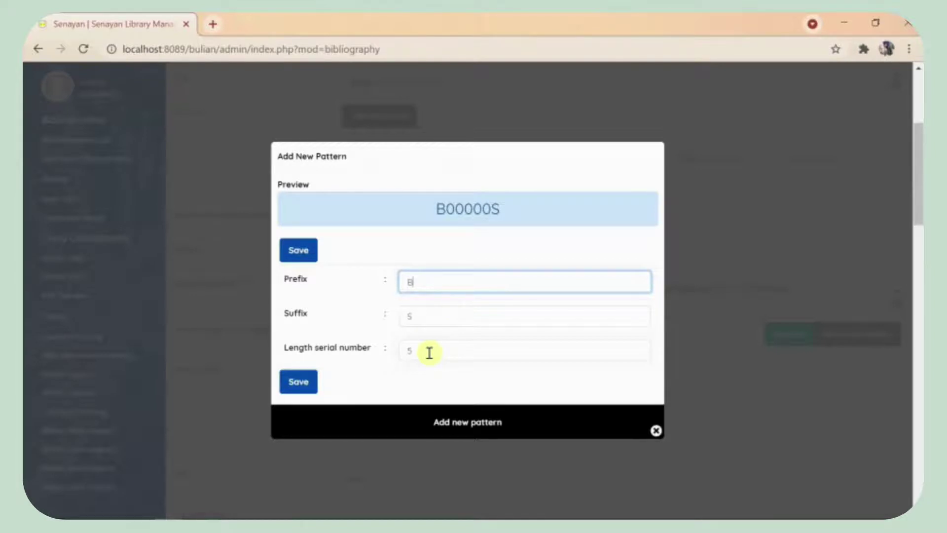
click(428, 352)
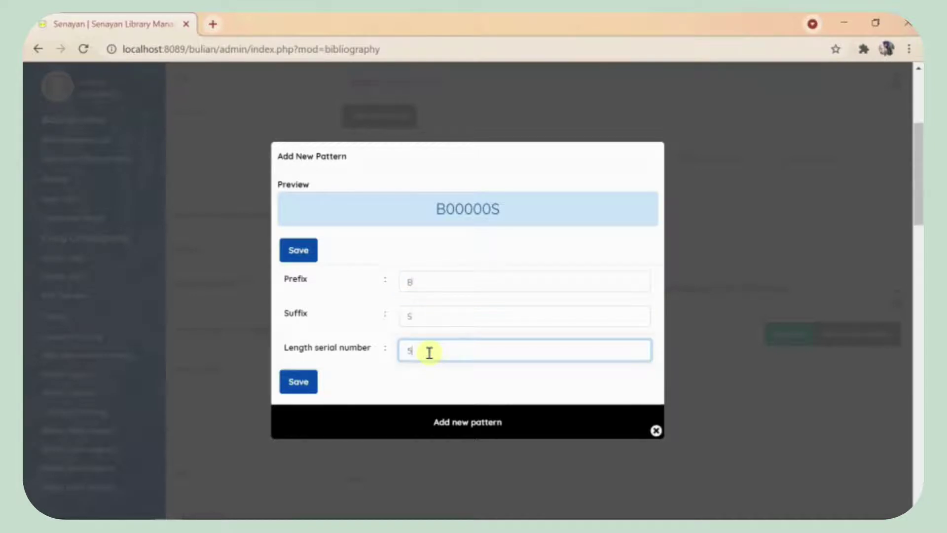
click(294, 384)
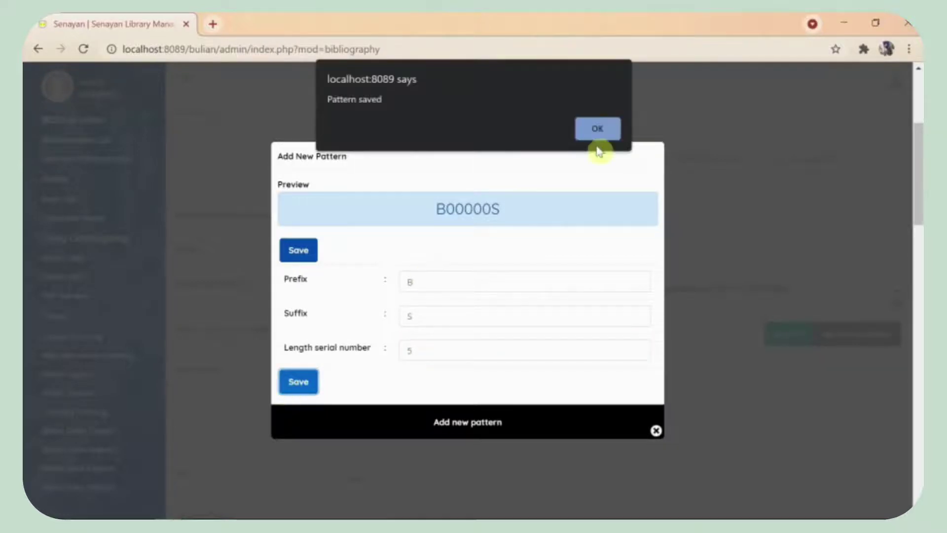
click(610, 131)
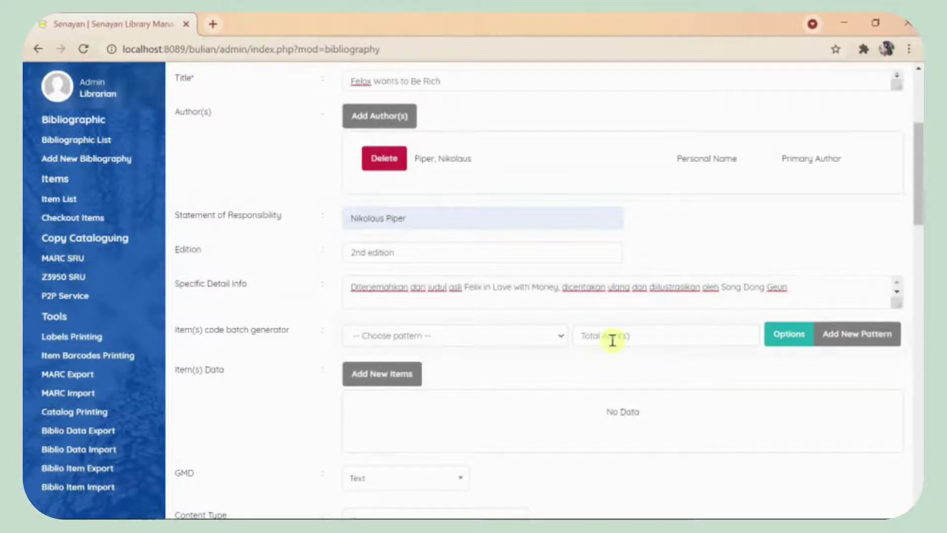
Step: Choose the B00000 pattern, set 1 item, and save a copy with item code B00000
click(486, 338)
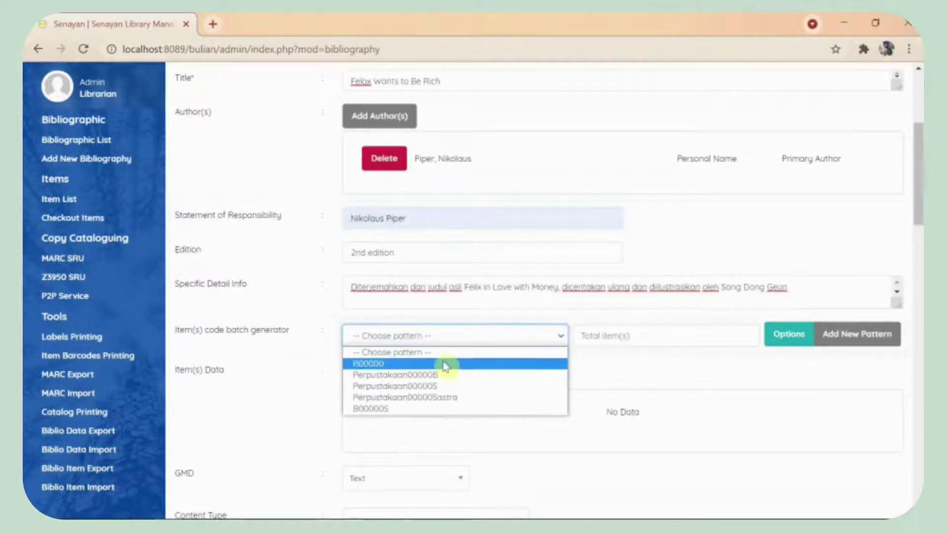
click(446, 364)
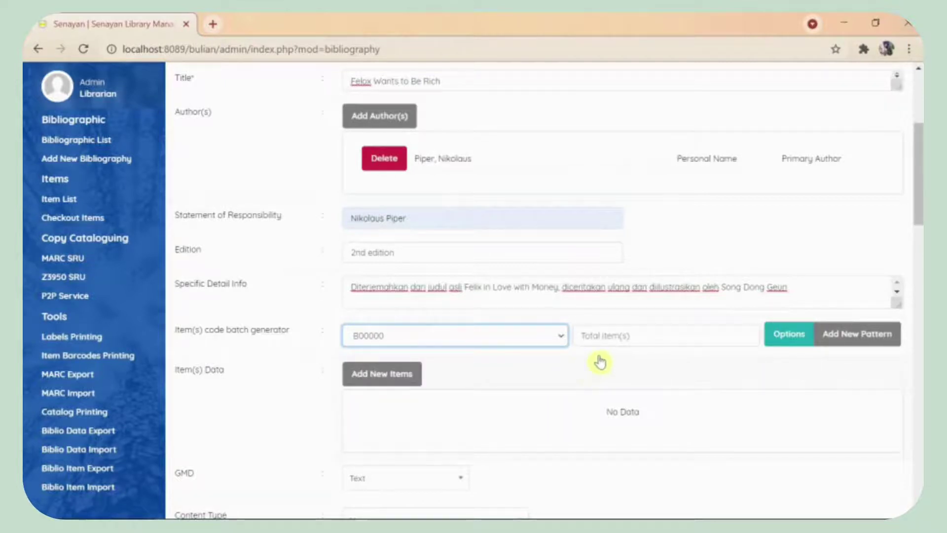
click(624, 334)
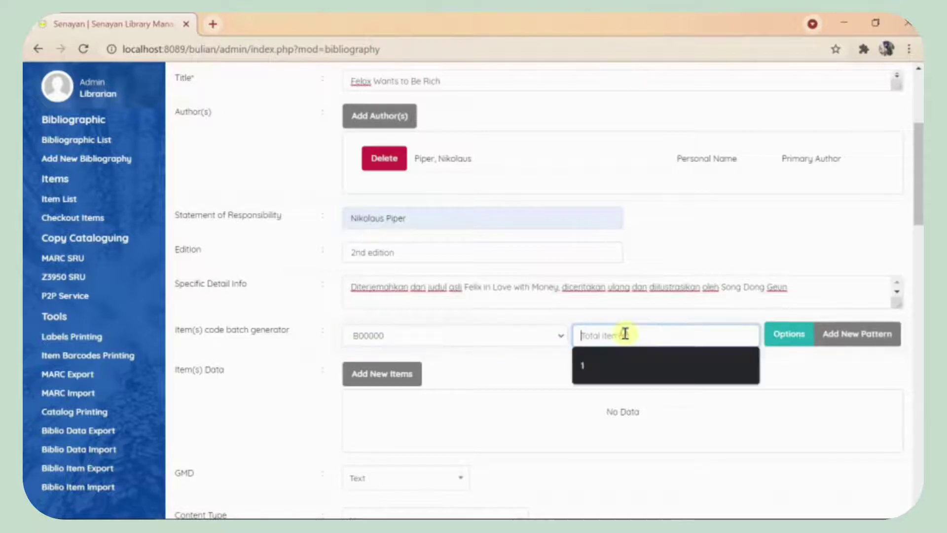
click(612, 365)
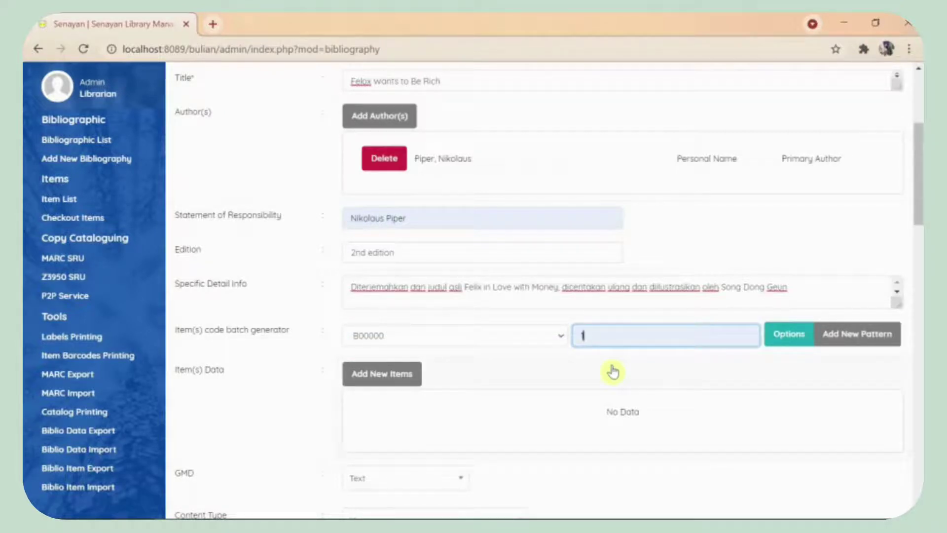
drag(920, 156, 921, 245)
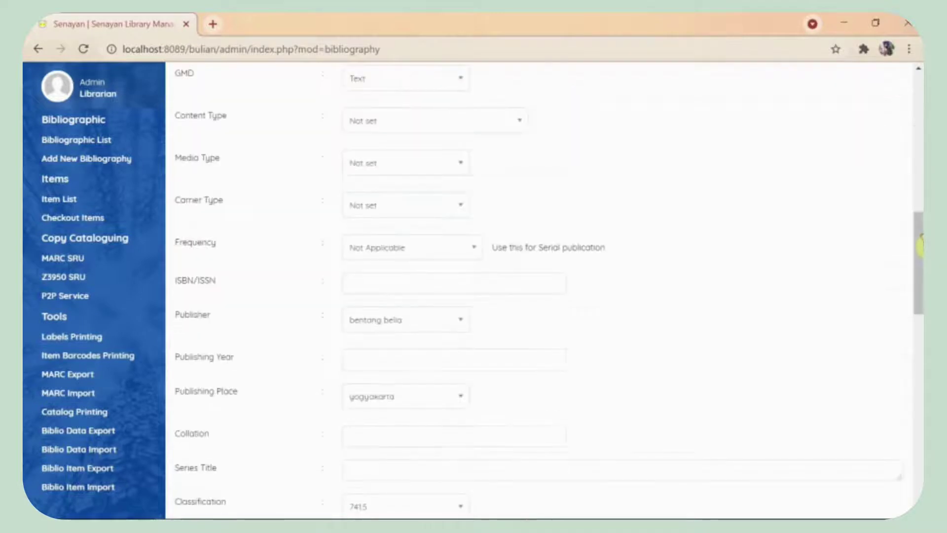
scroll(789, 222, up, 6)
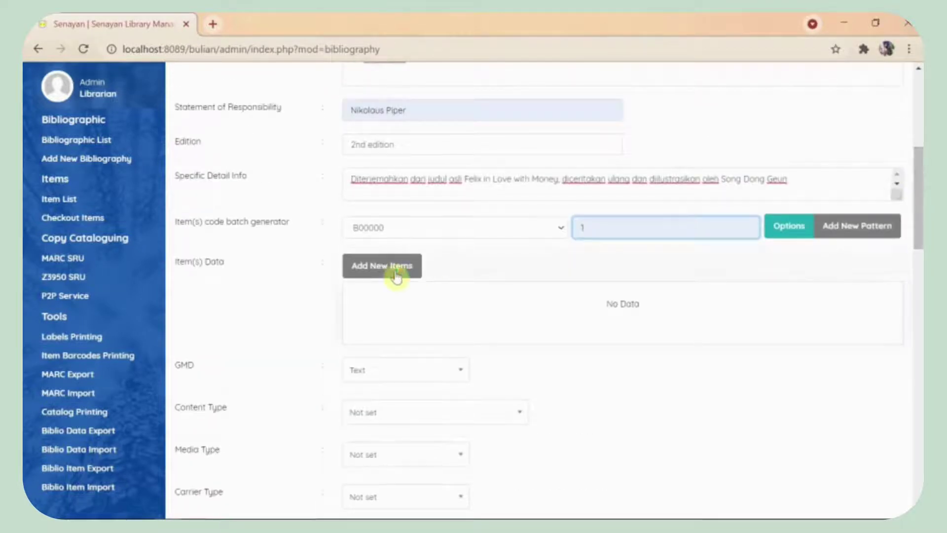
click(398, 273)
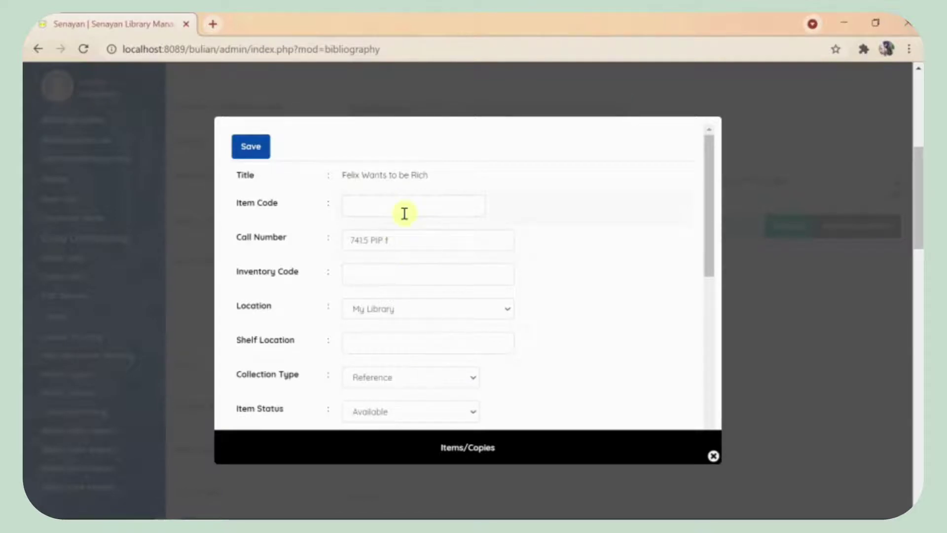
click(404, 213)
click(400, 234)
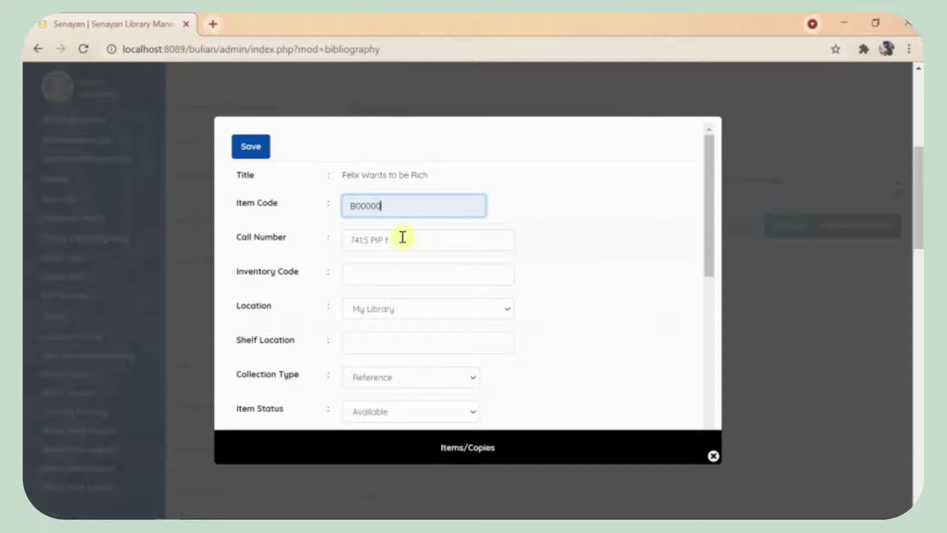
scroll(691, 326, down, 8)
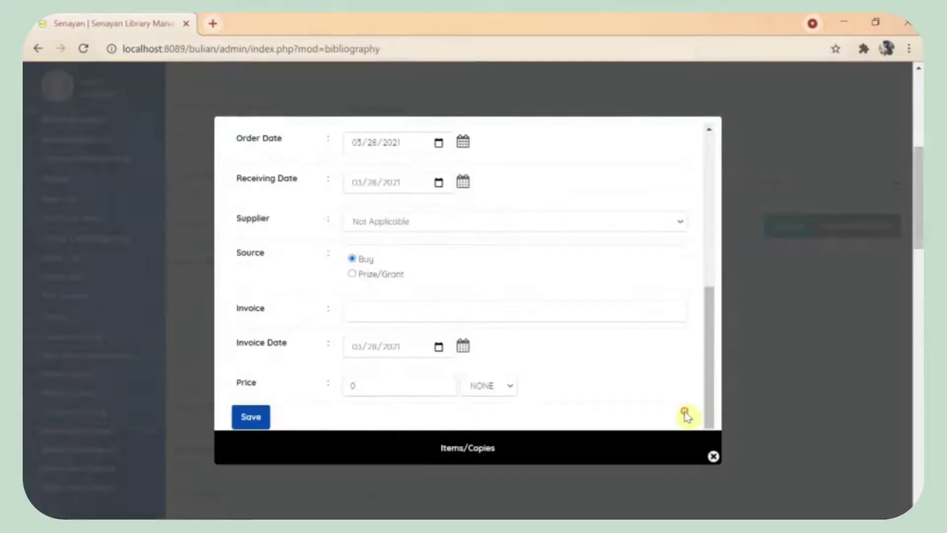
click(254, 421)
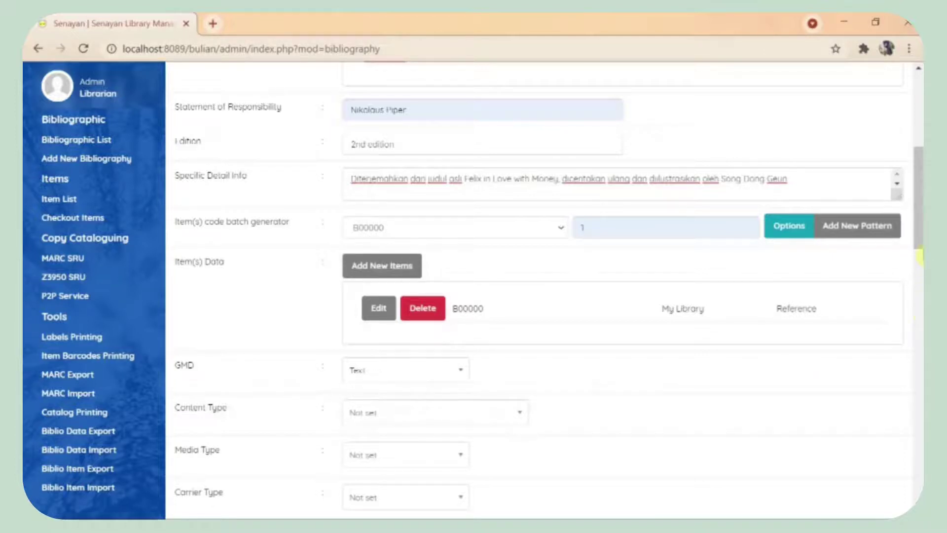
Step: Fill in the book's ISBN from the saved suggestion
drag(920, 242, 920, 270)
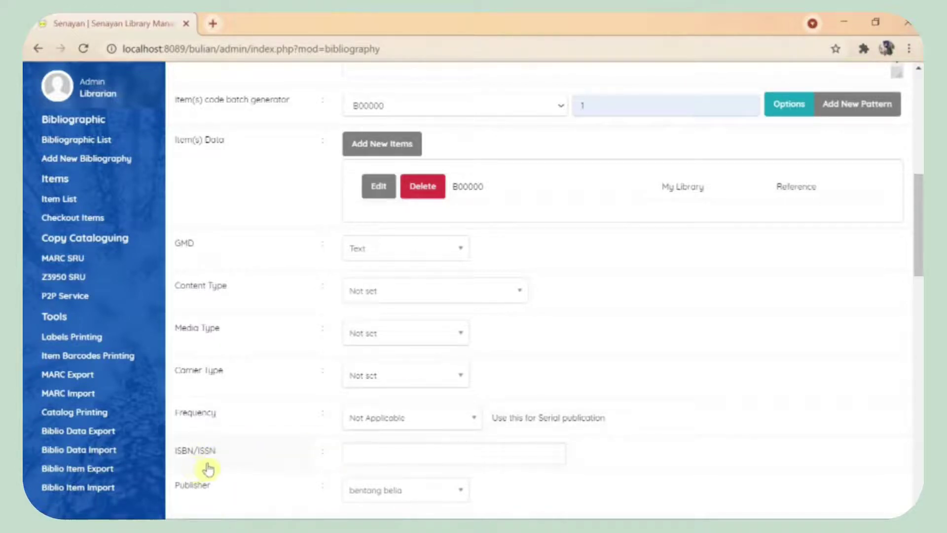
click(411, 461)
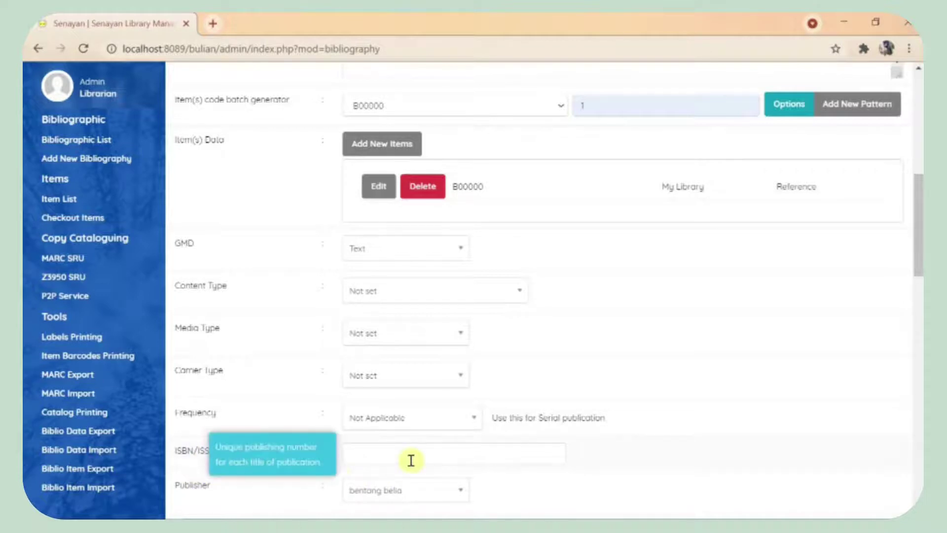
click(411, 461)
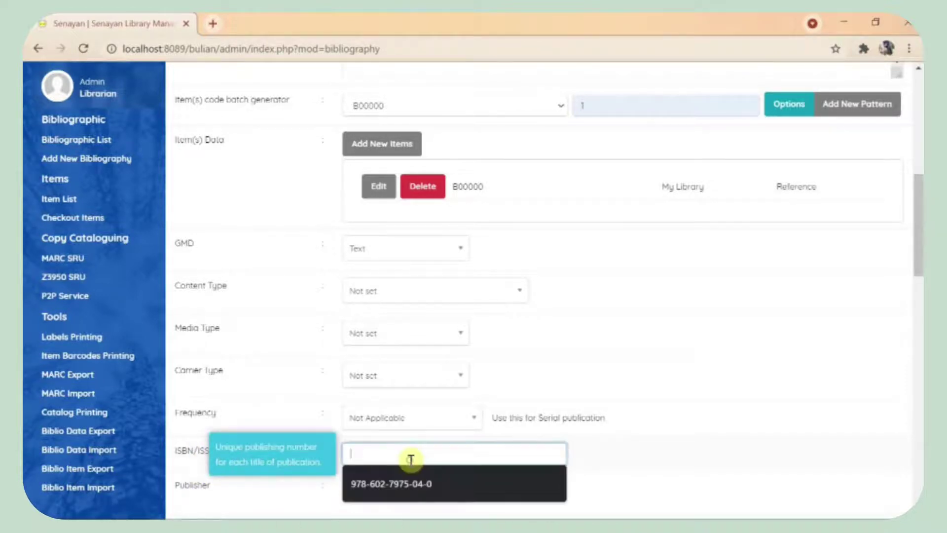
click(423, 487)
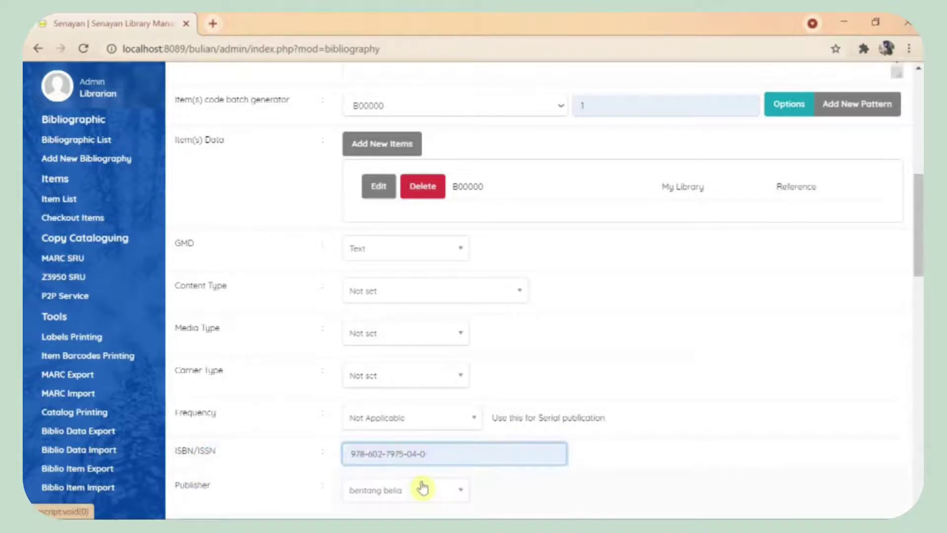
Step: Set publishing year 2013 and keep yogyakarta as the publishing place
scroll(471, 153, down, 7)
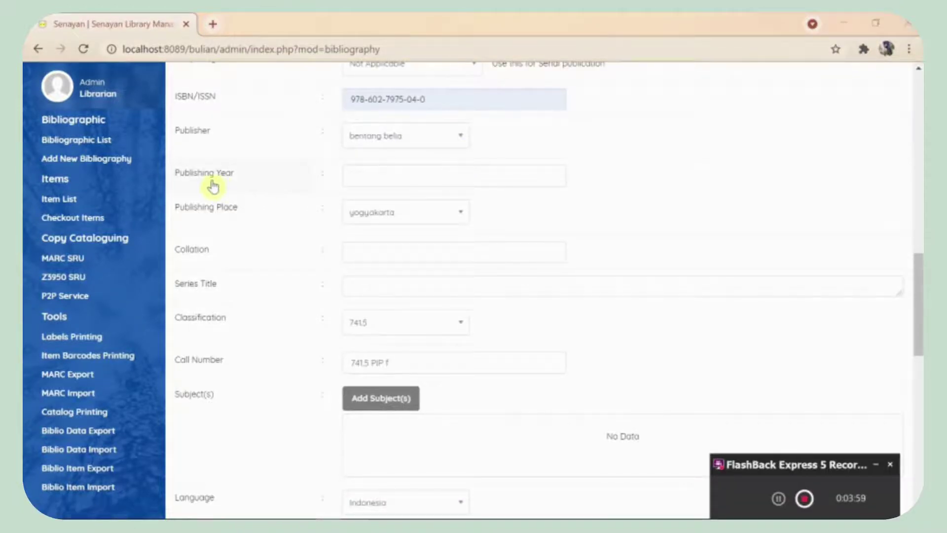
click(391, 174)
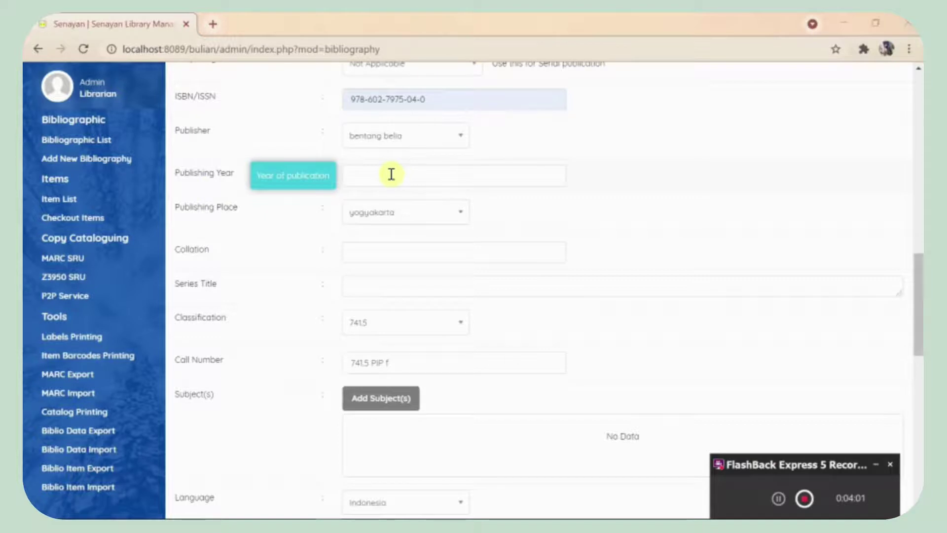
click(391, 175)
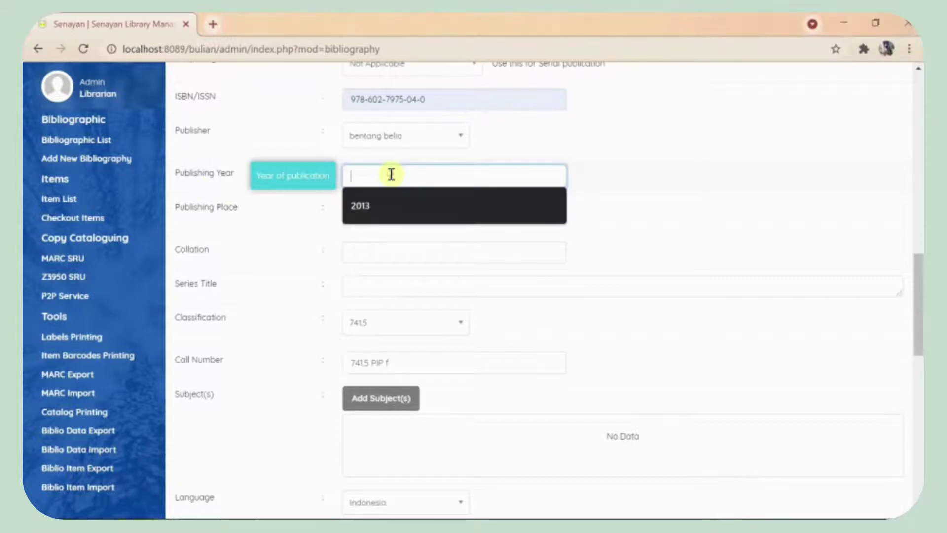
click(391, 205)
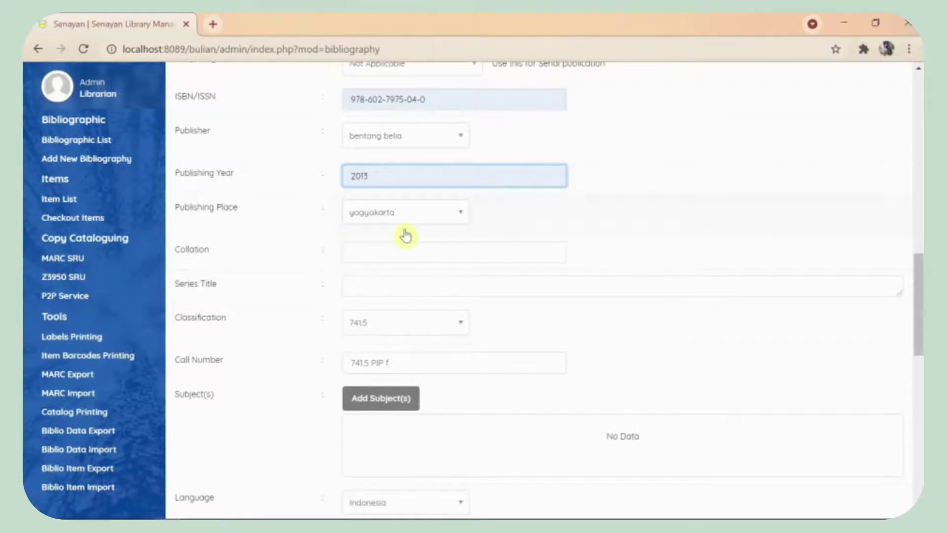
click(413, 211)
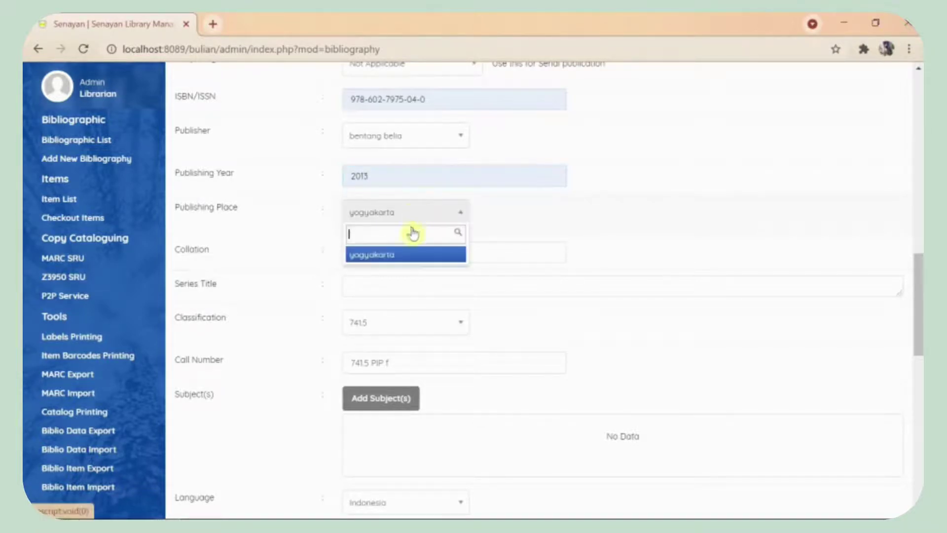
click(400, 260)
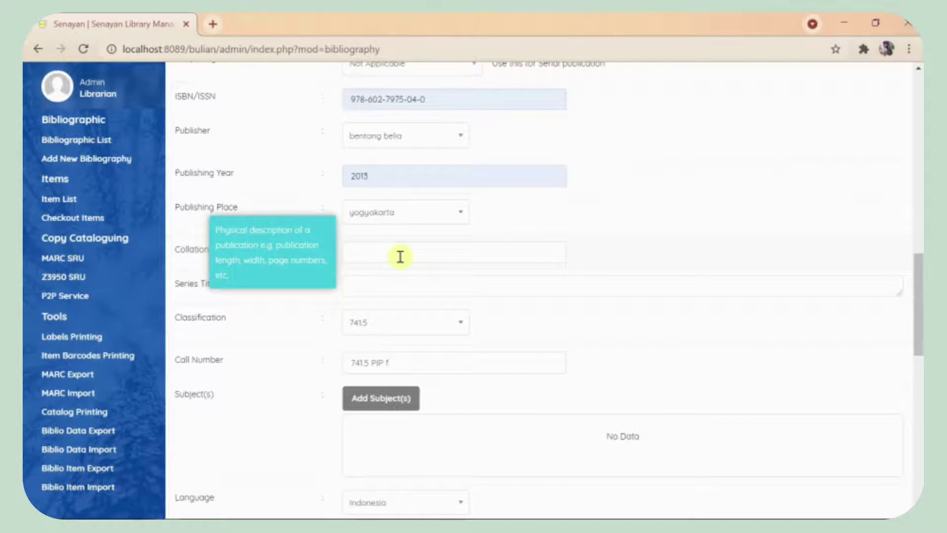
Step: Set collation to '190 hlm; ilus; 17 x 23.5cm' and begin the series title 'Felix Wants to Be Rich'
click(400, 257)
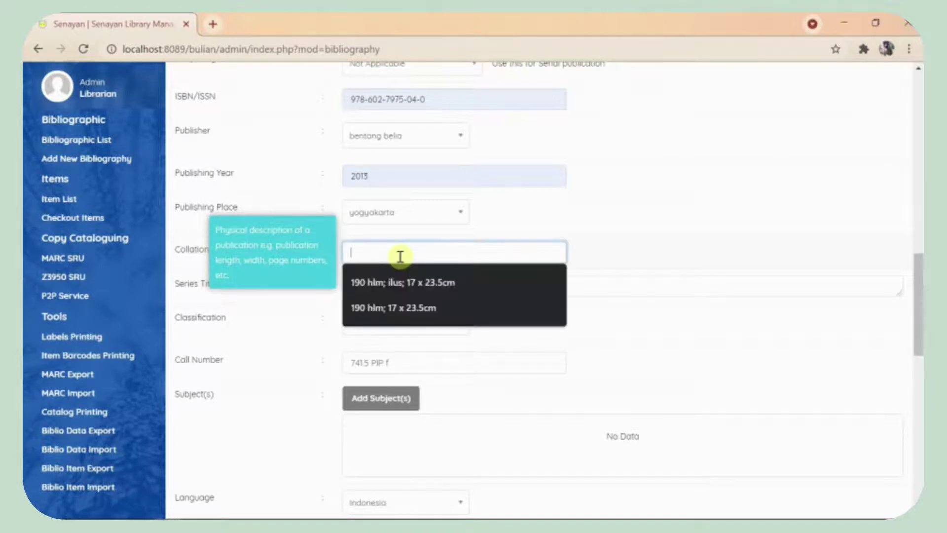
click(403, 283)
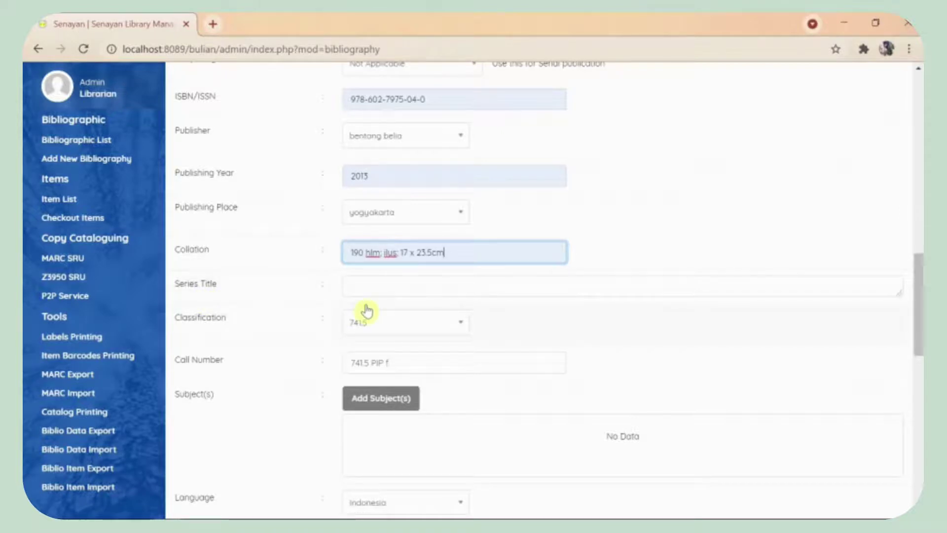
click(387, 285)
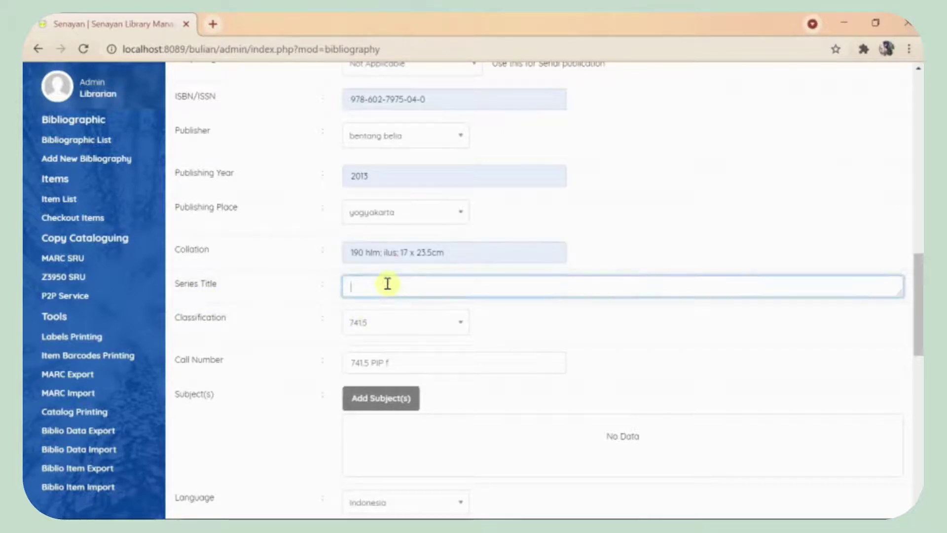
text(Felix Wants to)
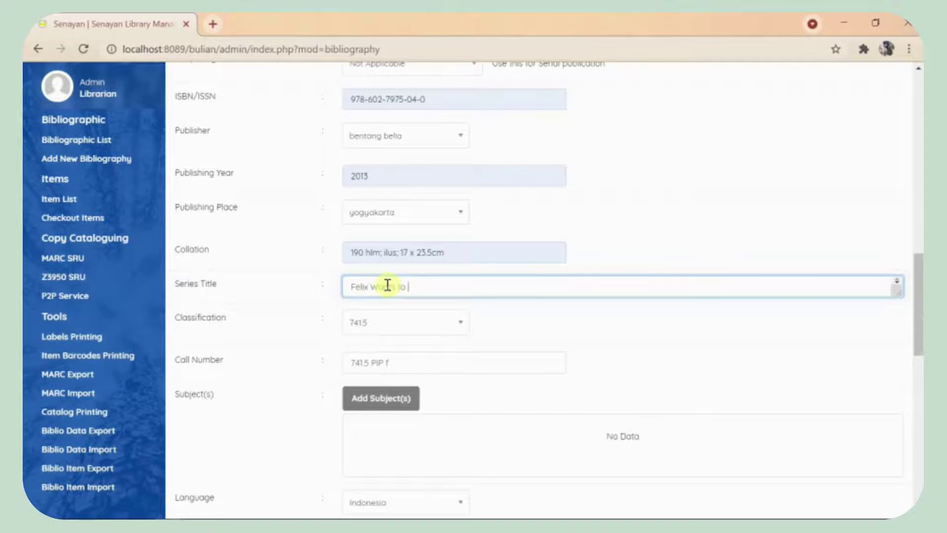
text(Rich)
Step: Insert subject keyword 'Komik, Bacaan' into the bibliography and close the subject dialog
drag(919, 324, 921, 392)
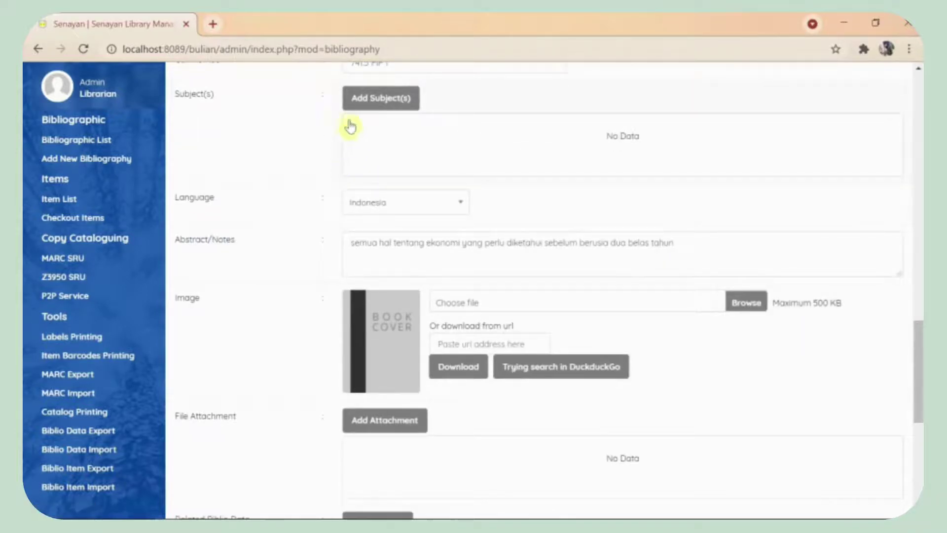
click(359, 107)
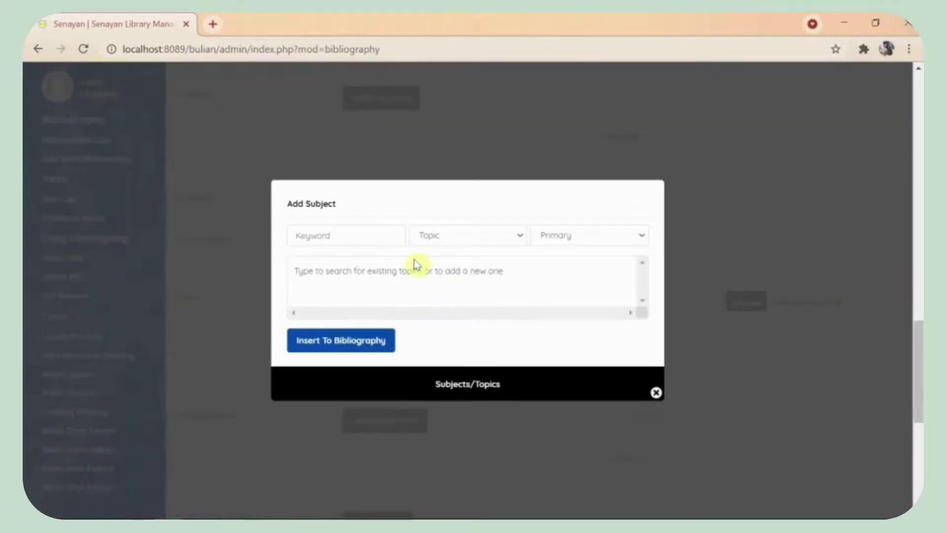
click(354, 234)
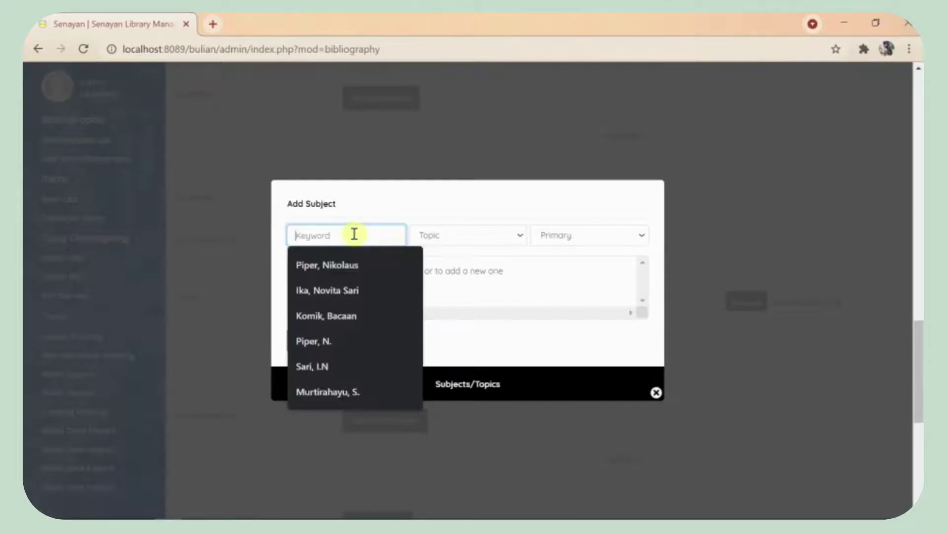
click(357, 315)
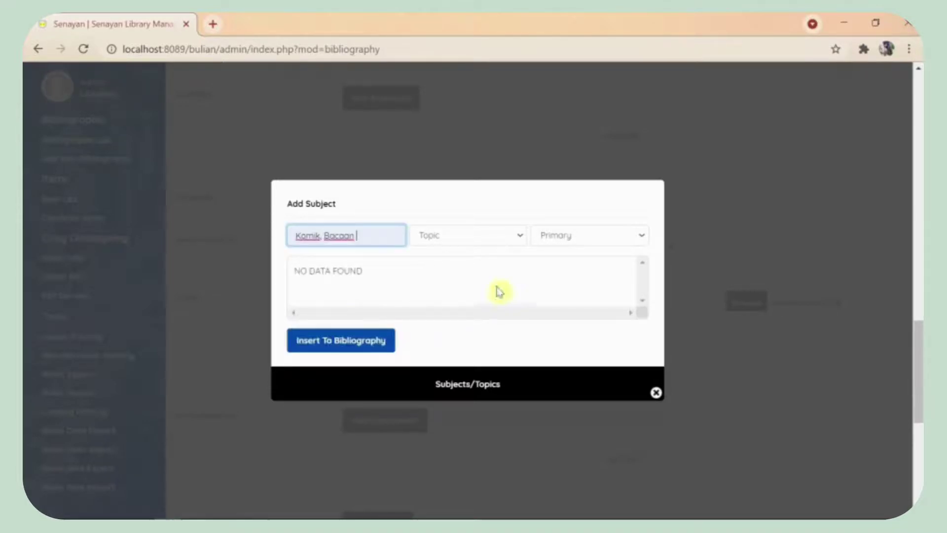
click(361, 350)
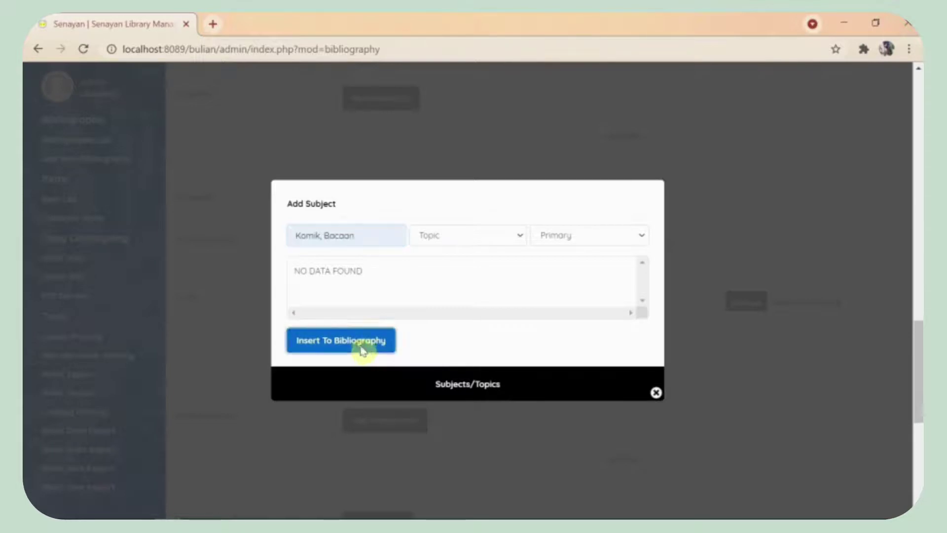
click(656, 394)
drag(920, 369, 920, 423)
Step: Scroll through the rest of the bibliography form on the way to the Membership member list
scroll(270, 147, up, 2)
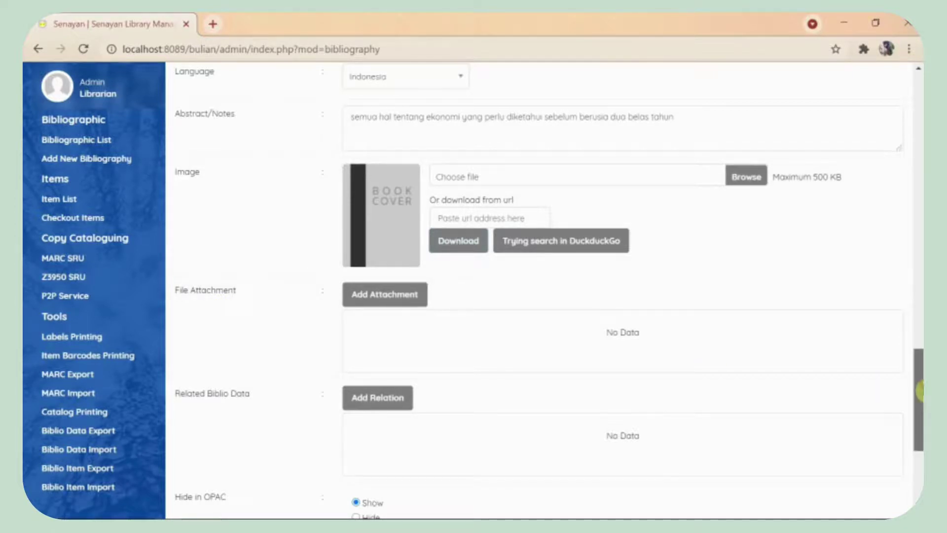
drag(918, 396, 920, 412)
scroll(920, 412, down, 1)
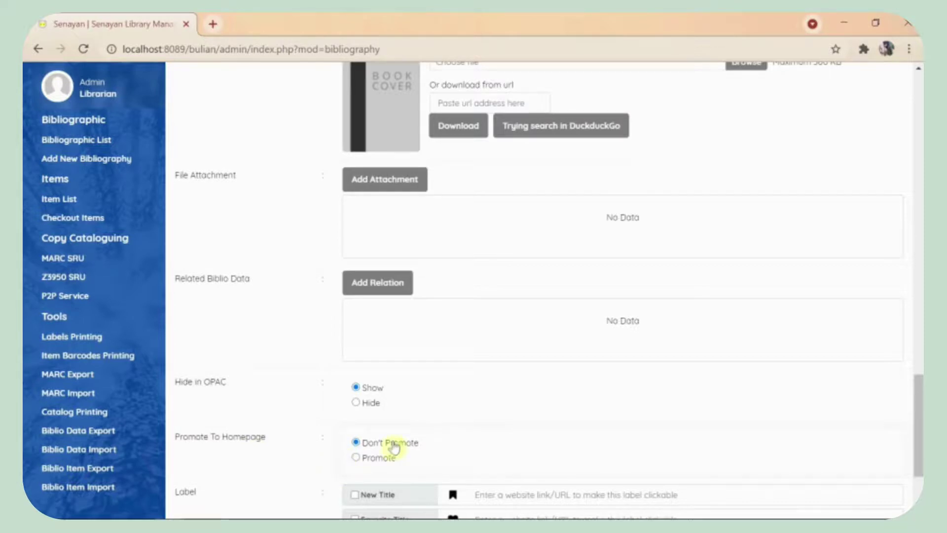
scroll(920, 428, down, 2)
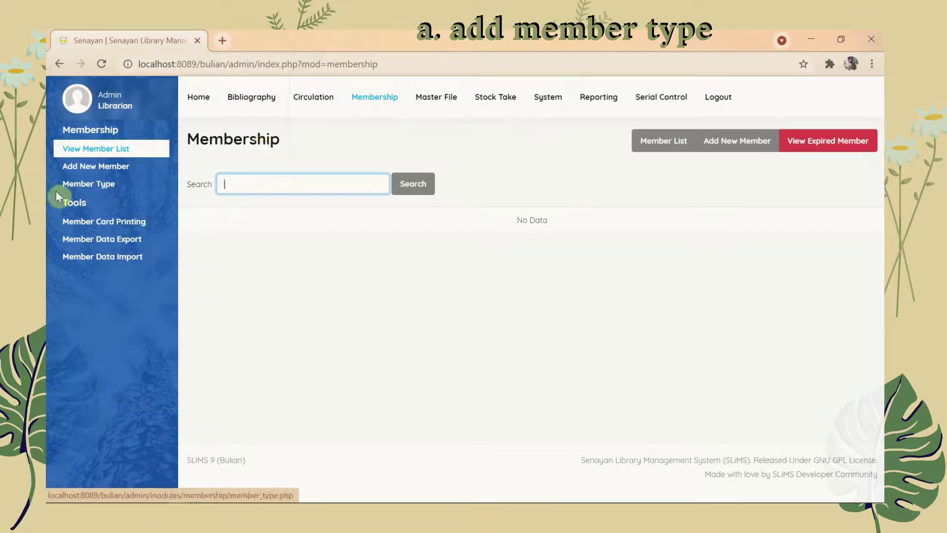
Step: Create member type Mahasiswa with loan limit 2, 14-day loan period and 365-day membership
click(79, 186)
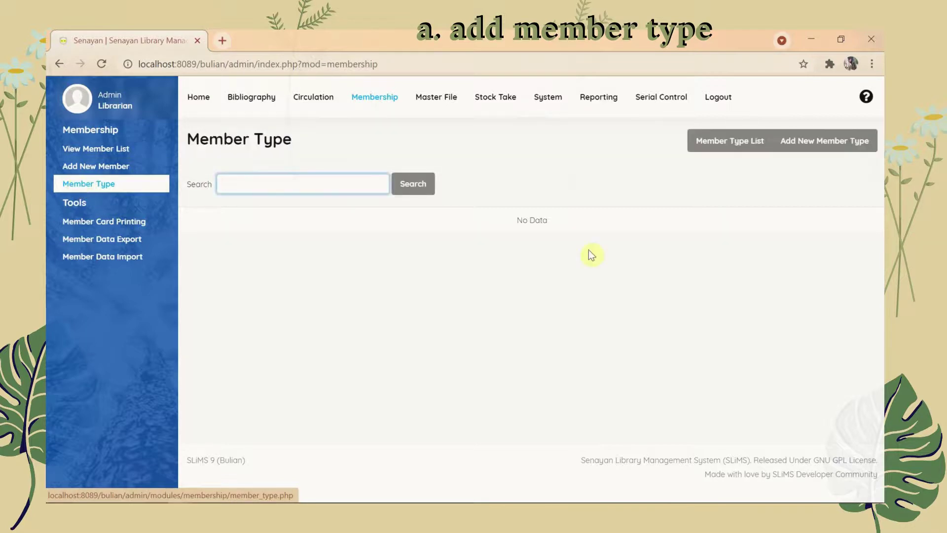
click(817, 144)
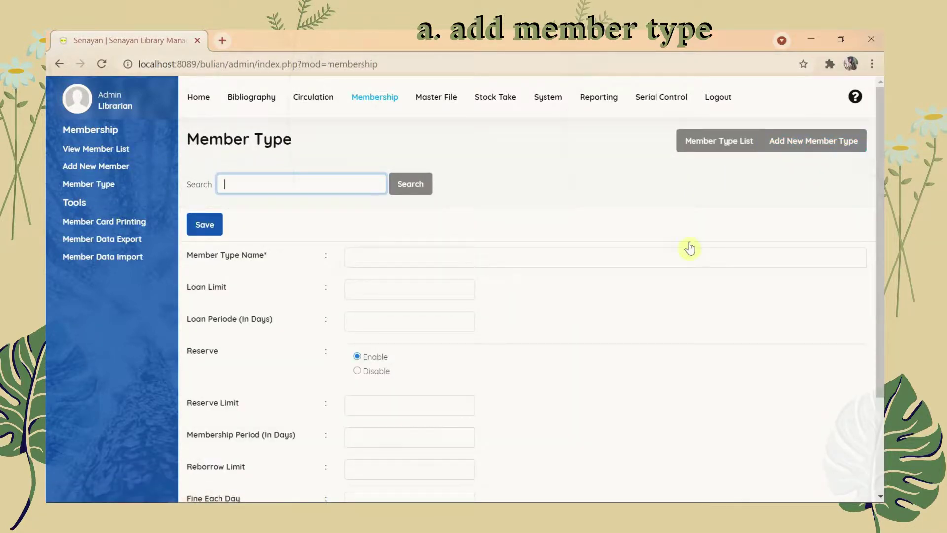
click(380, 266)
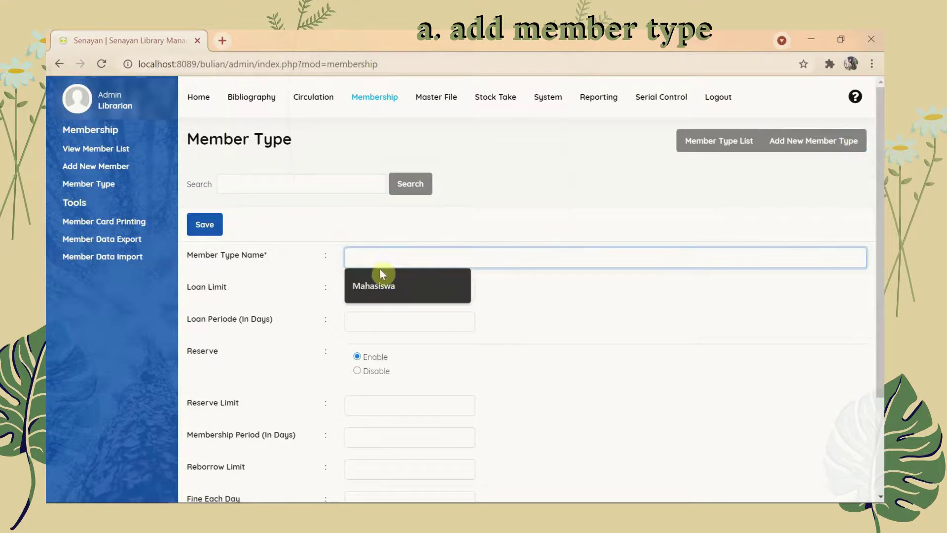
click(384, 284)
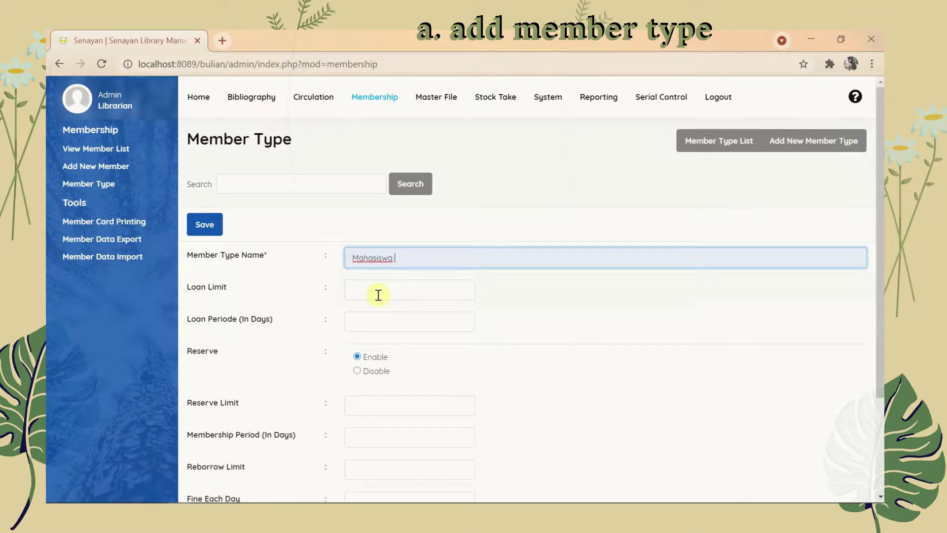
click(379, 292)
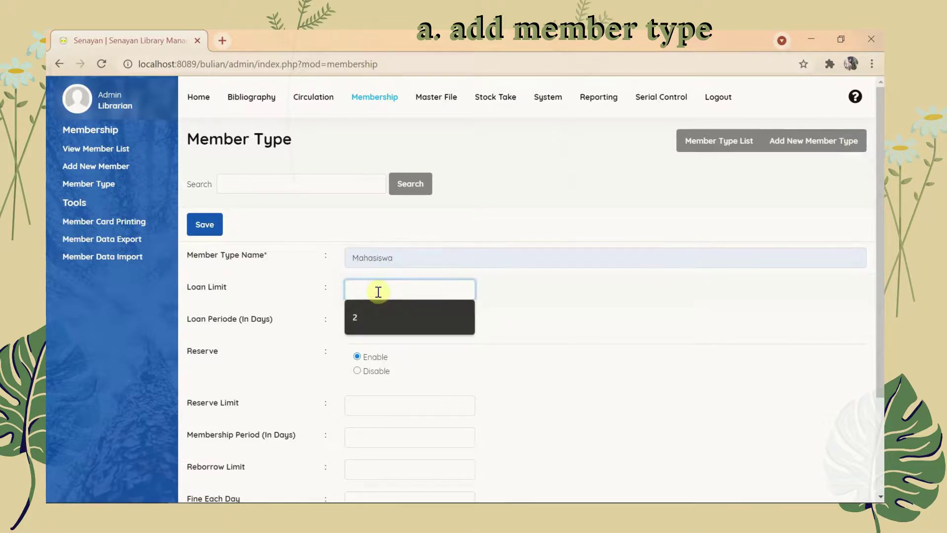
text(2)
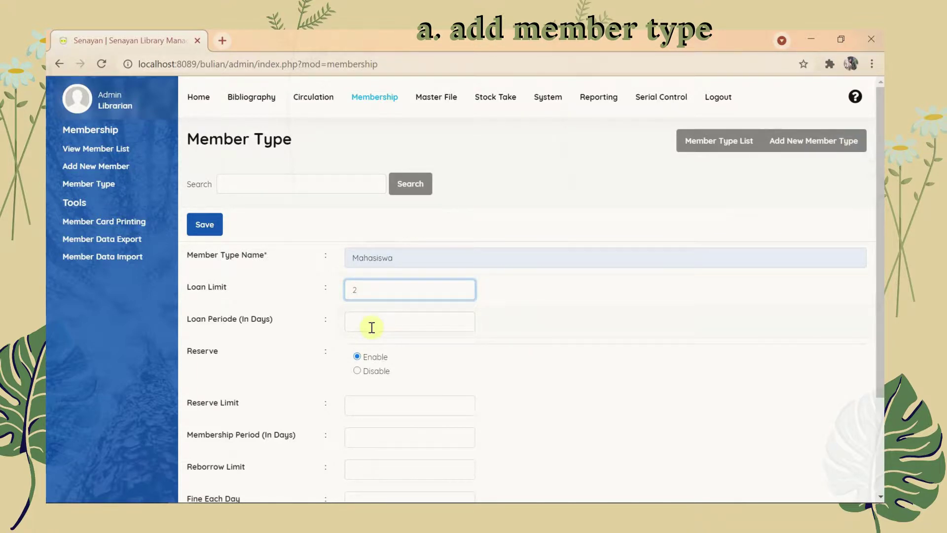
click(372, 328)
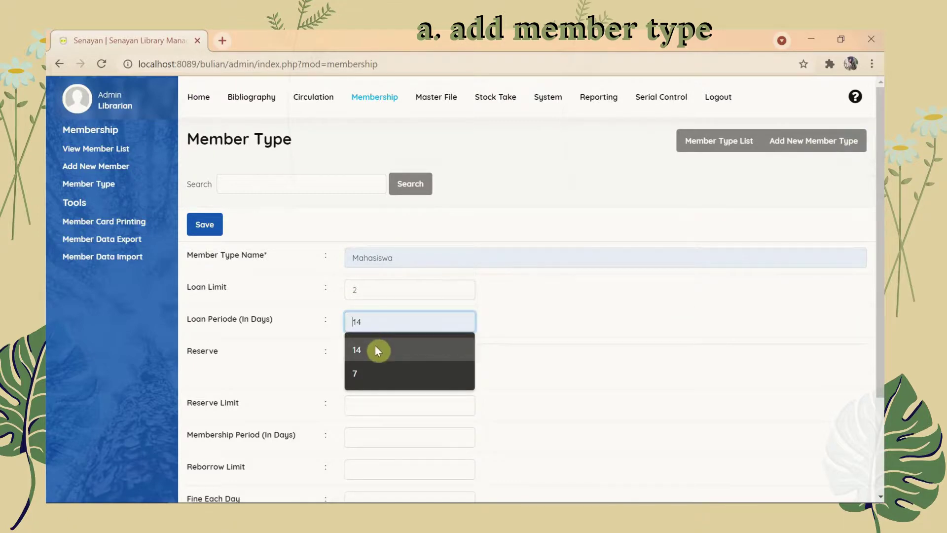
click(377, 350)
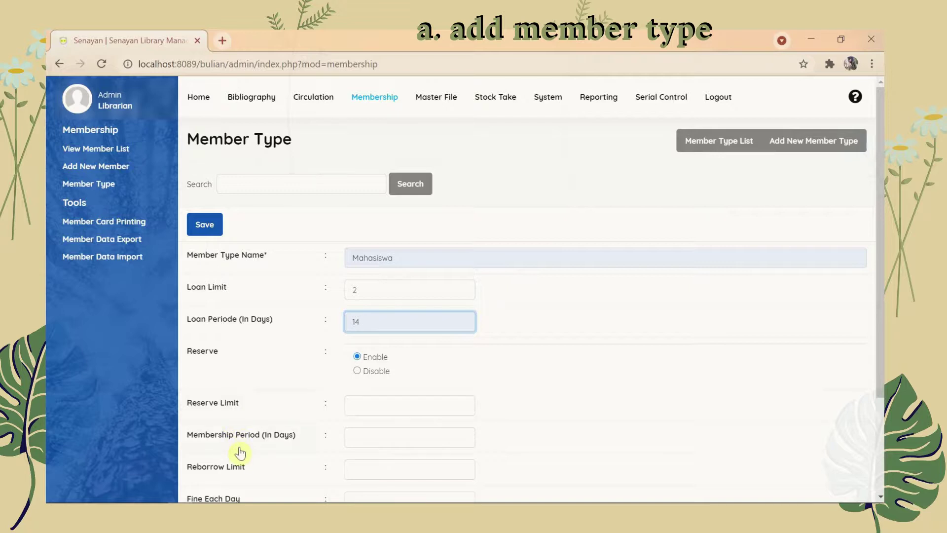
click(372, 434)
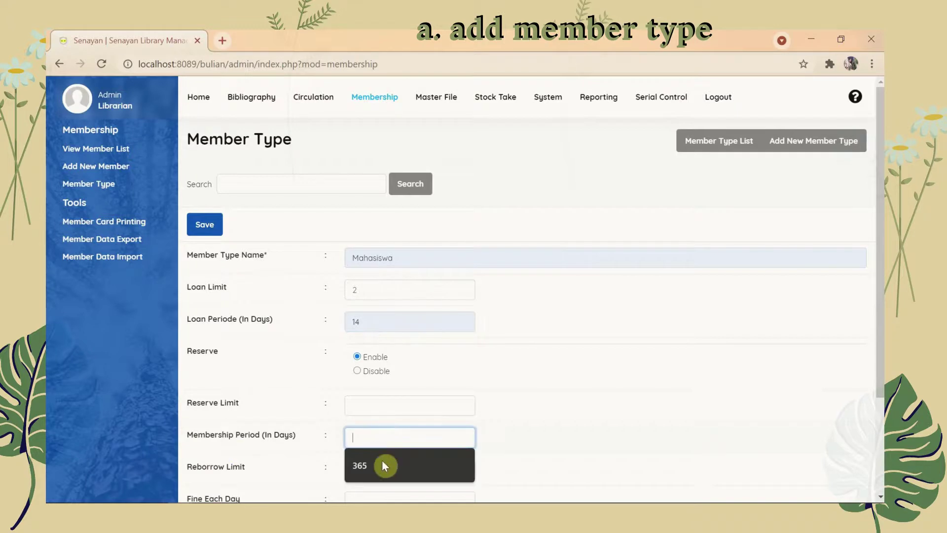
click(383, 470)
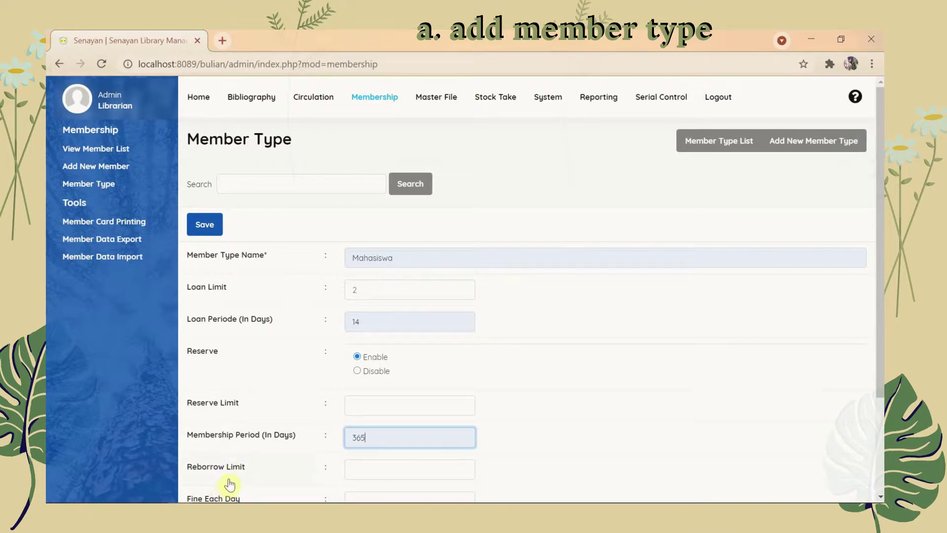
drag(881, 373, 881, 417)
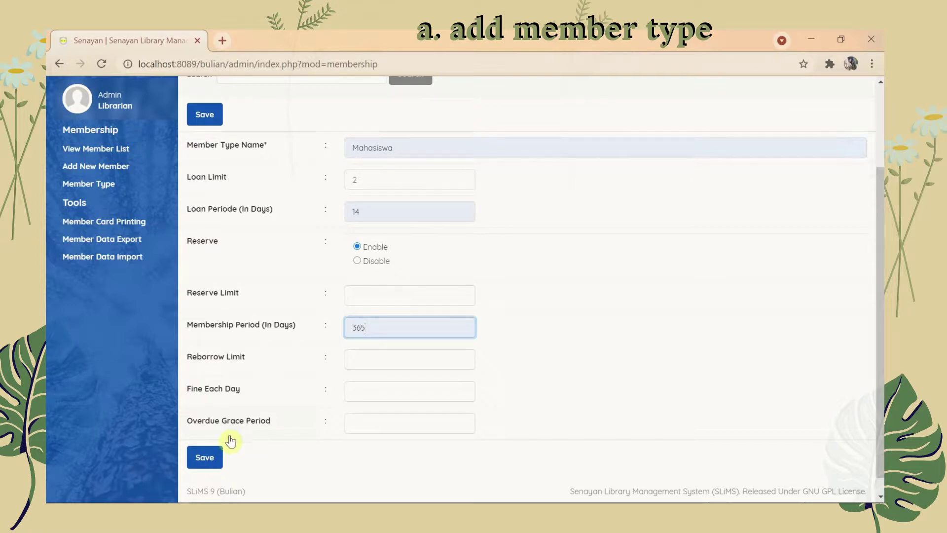
Step: Save the Mahasiswa member type and dismiss the save-failure alert
click(197, 460)
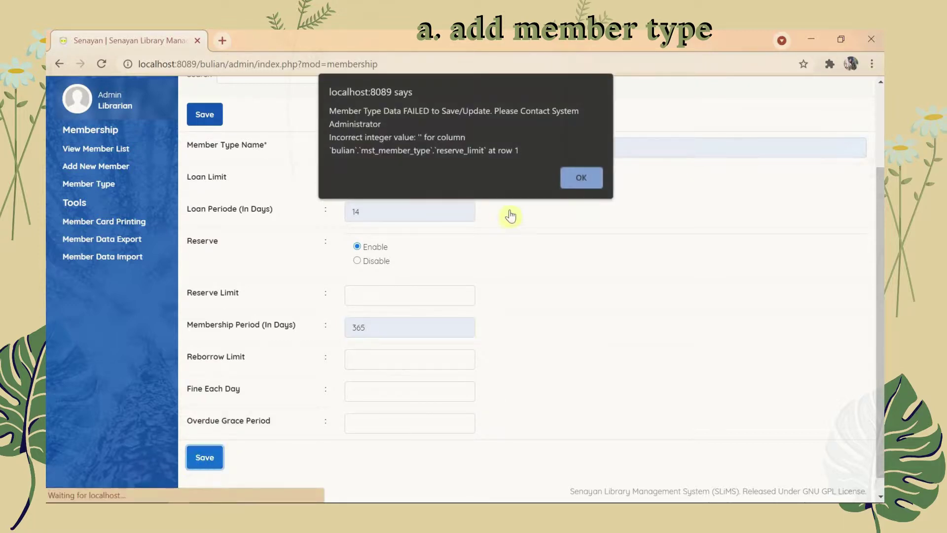
click(566, 181)
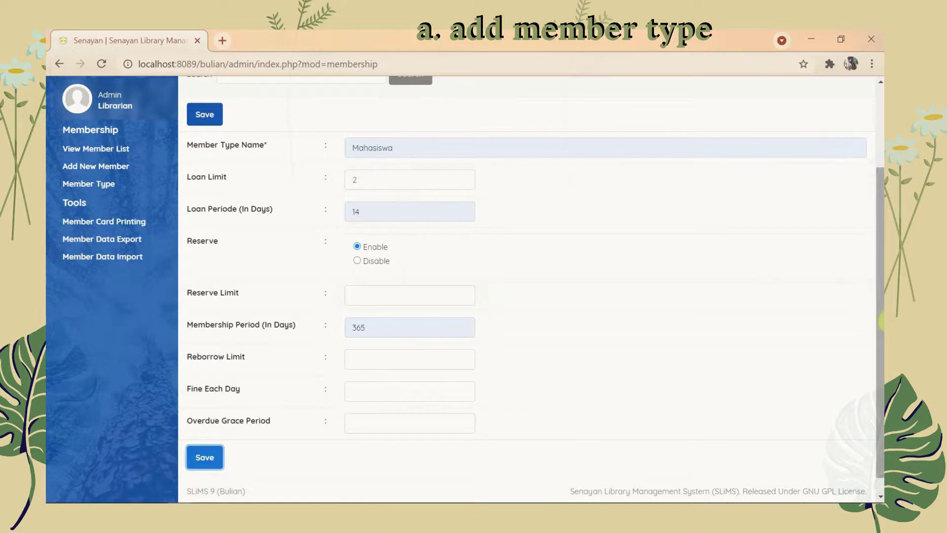
scroll(881, 321, down, 1)
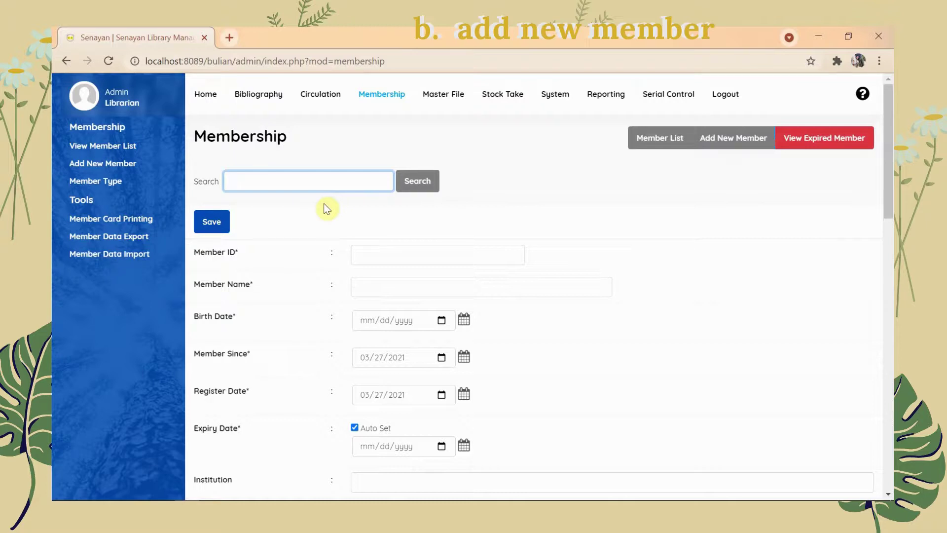
click(387, 261)
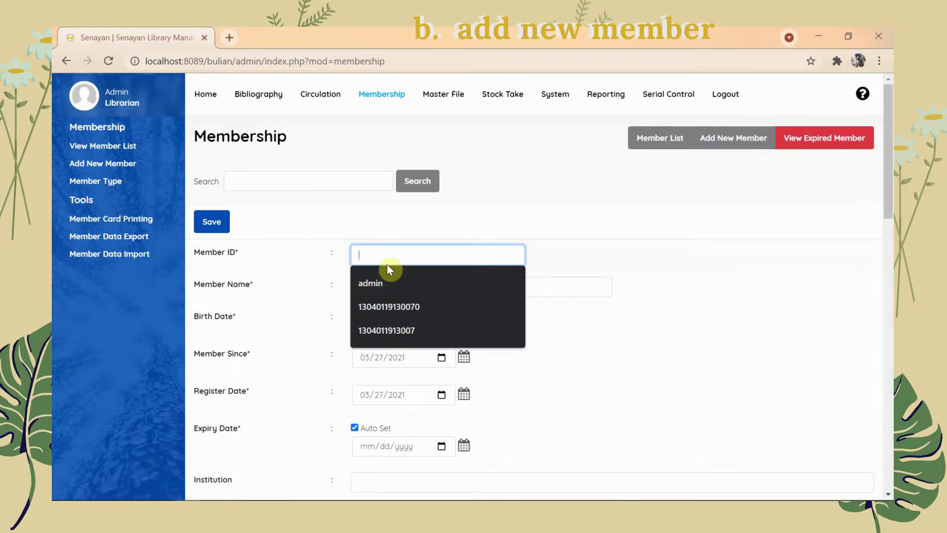
click(388, 306)
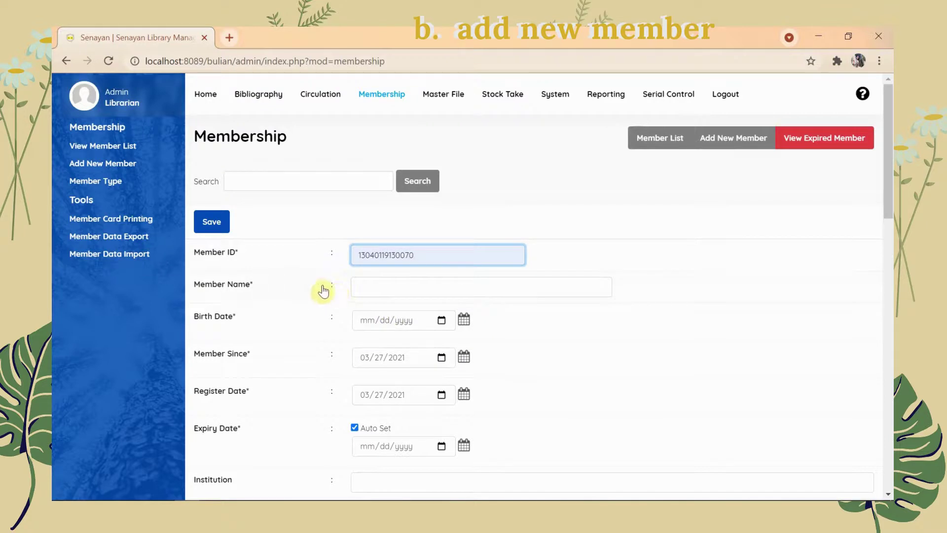
click(383, 286)
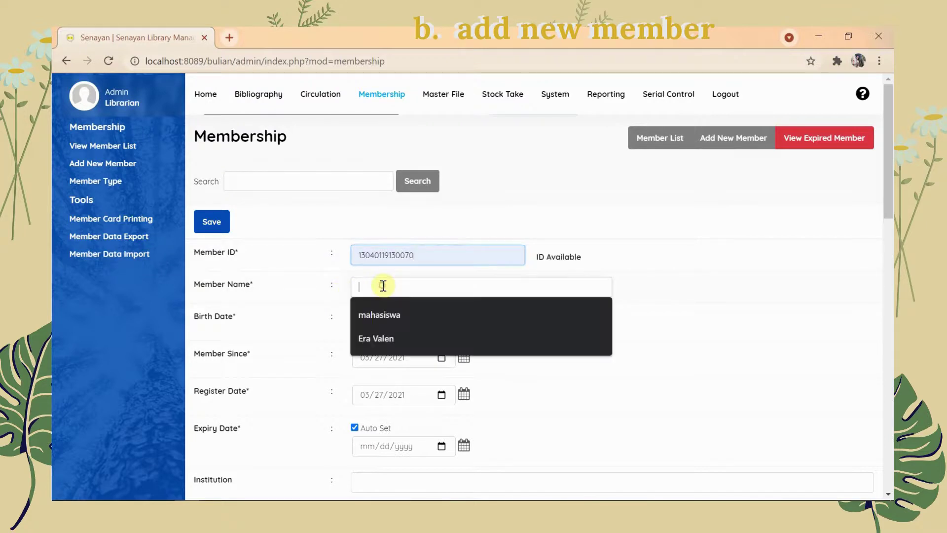
click(383, 339)
click(364, 321)
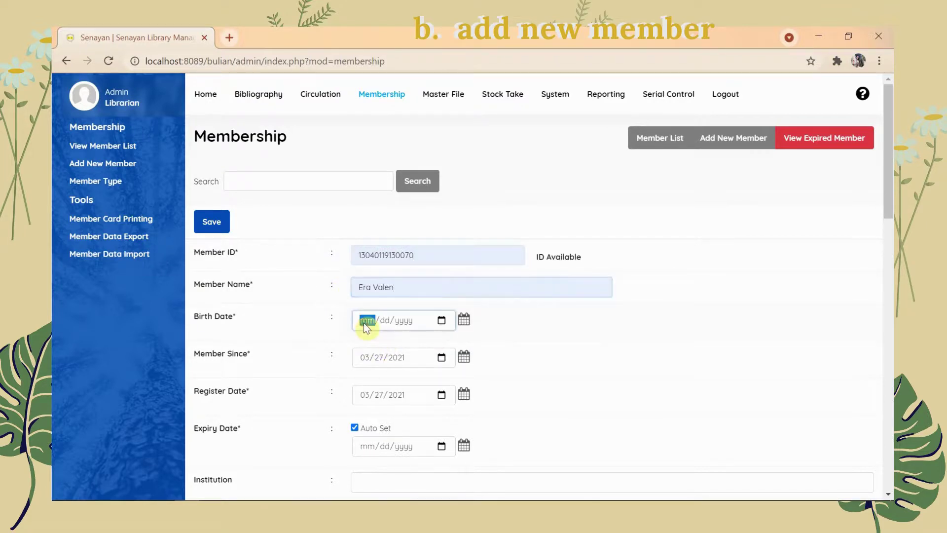
text(12/02/)
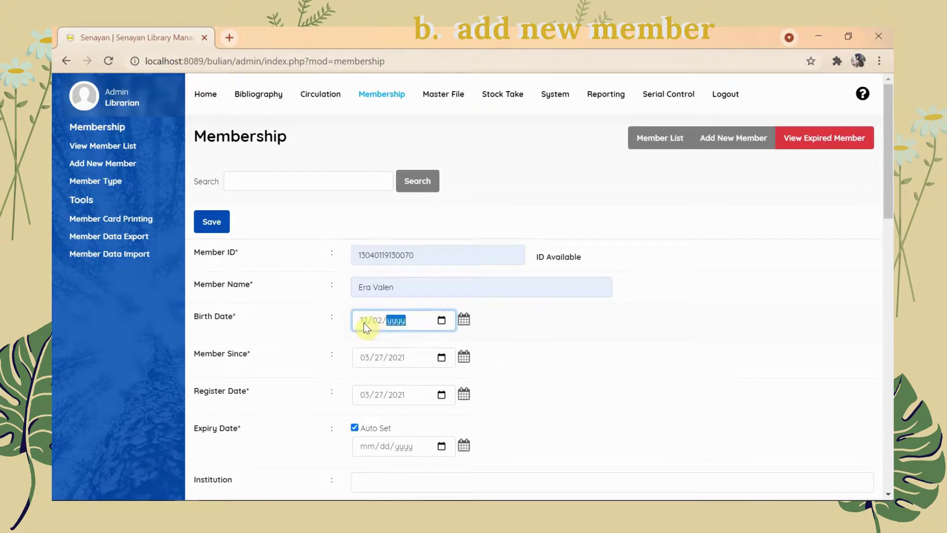
text(2000)
click(403, 477)
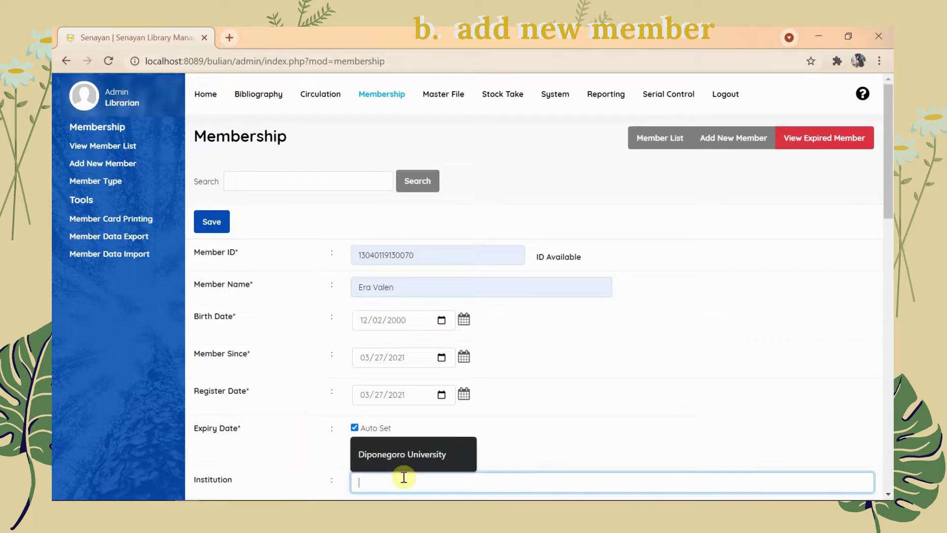
click(401, 451)
Step: Choose Mahasiswa as the membership type and scroll through the rest of the member form
scroll(889, 265, down, 7)
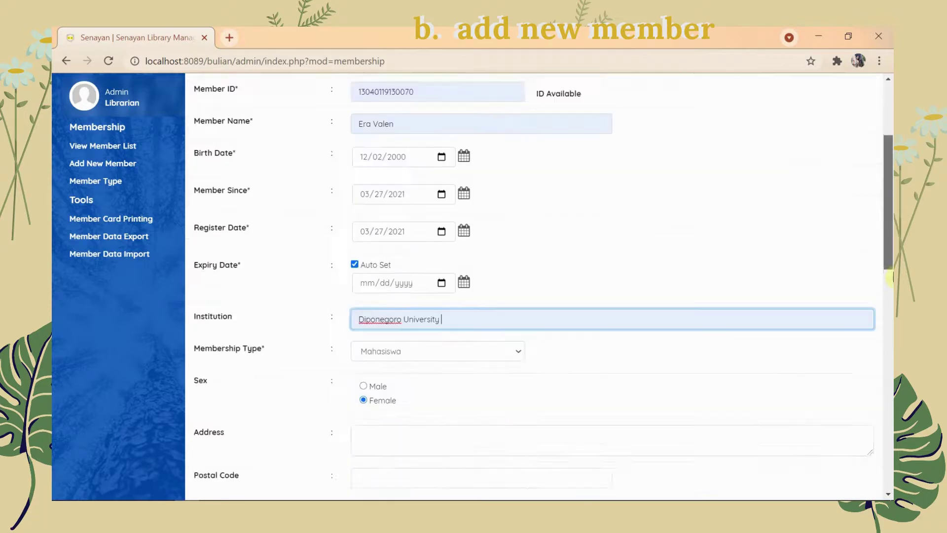
drag(890, 313, 891, 317)
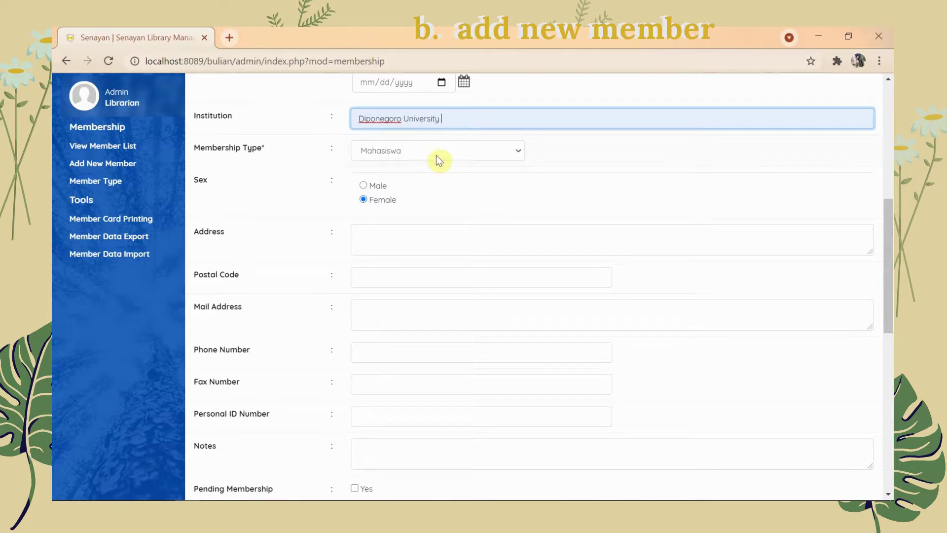
click(387, 151)
click(388, 169)
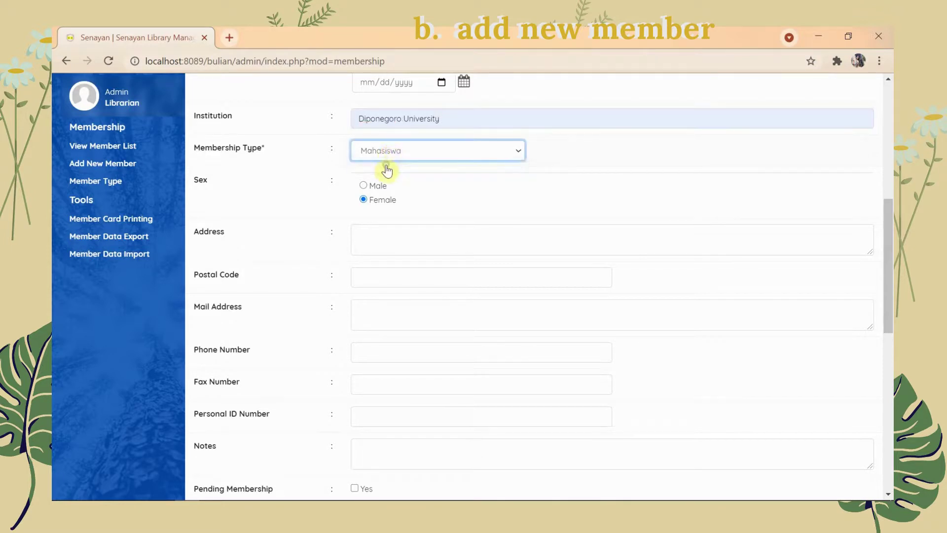
click(326, 207)
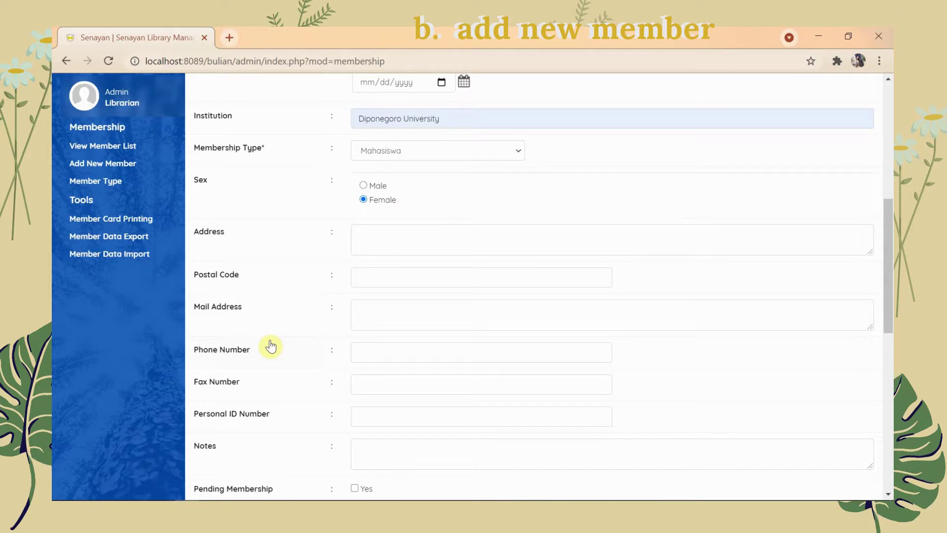
drag(889, 277, 890, 320)
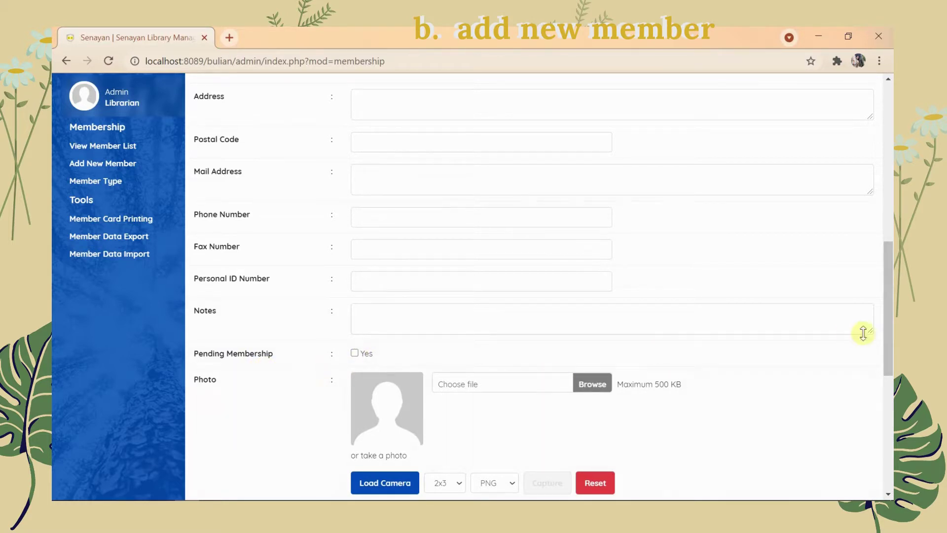
drag(891, 333, 890, 381)
scroll(812, 378, down, 1)
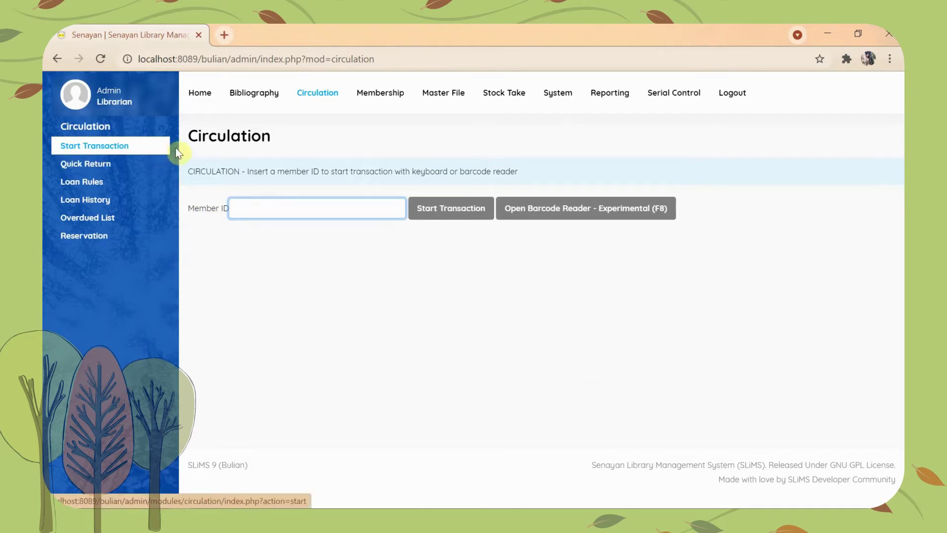
Step: Look up the new member by member ID and start their loan transaction
click(261, 212)
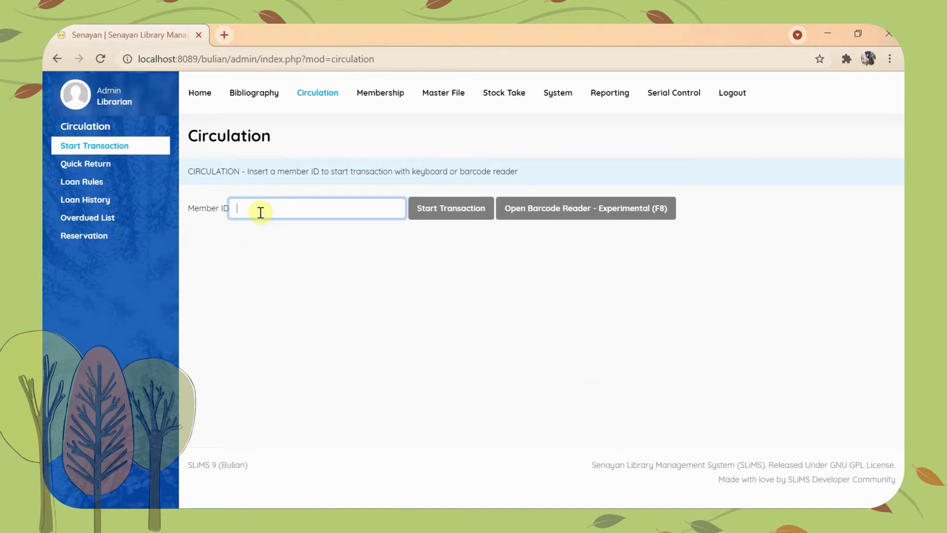
text(13040)
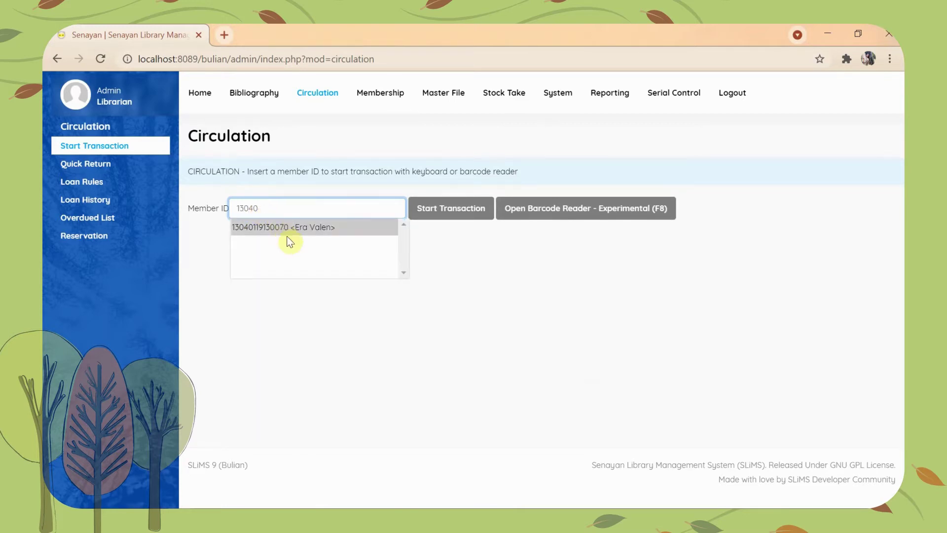
click(287, 228)
click(282, 209)
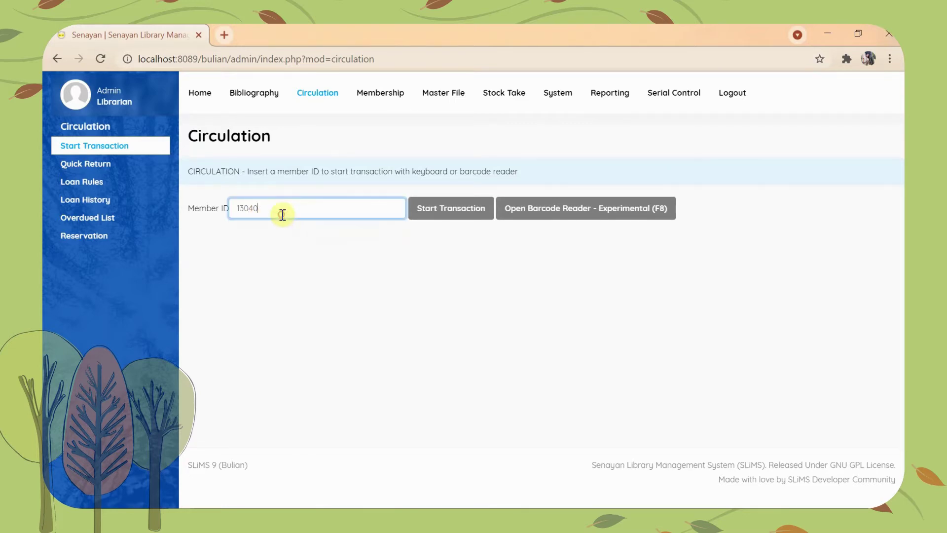
text(11)
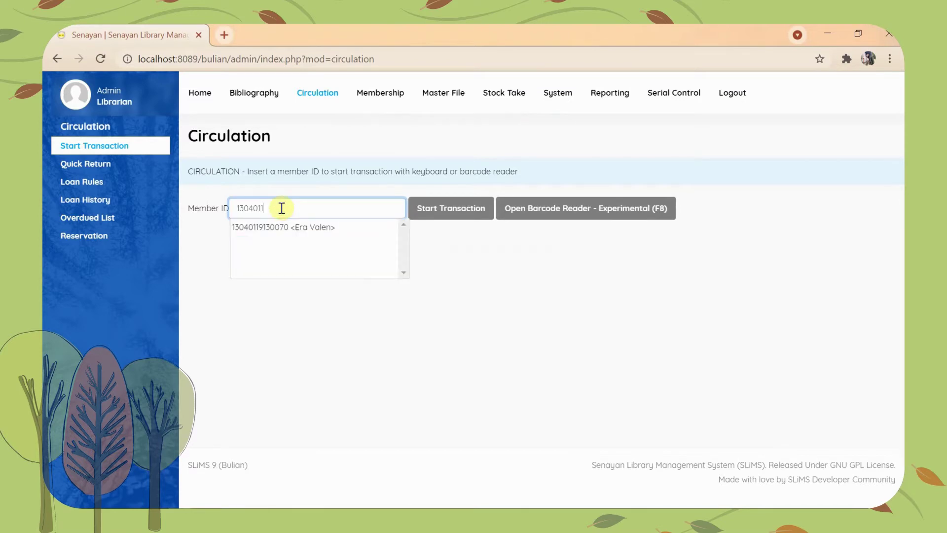
click(284, 227)
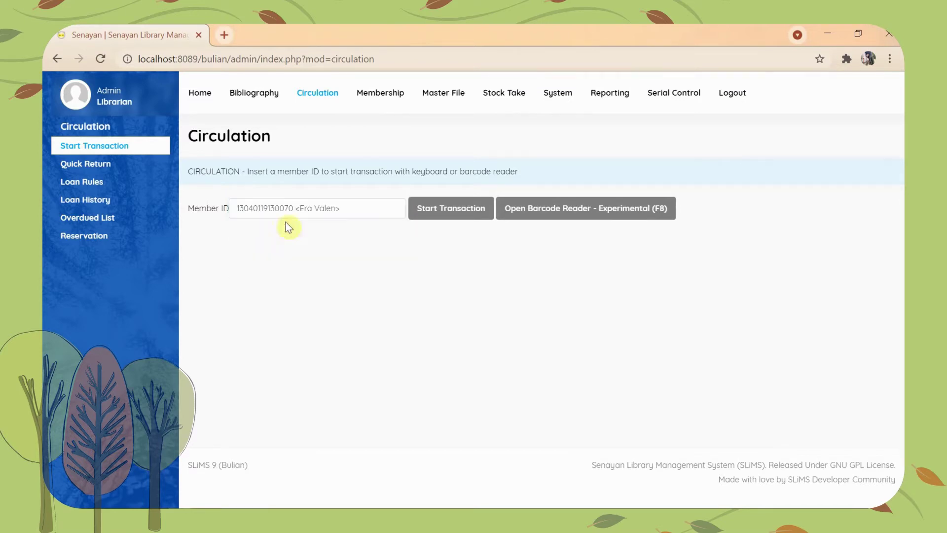
click(453, 211)
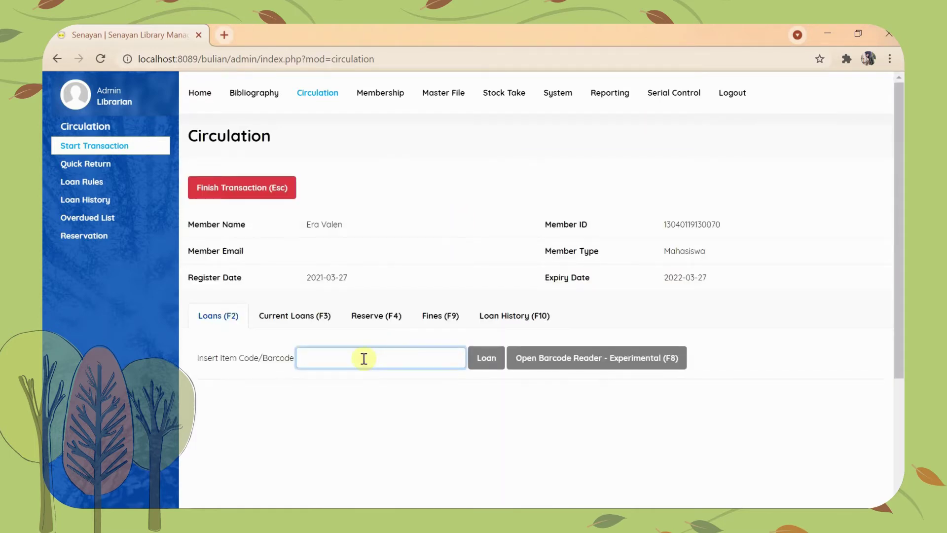
Step: Loan item B00000 'Felix Wants to be Rich' to the member and confirm finishing the transaction
text(B00000)
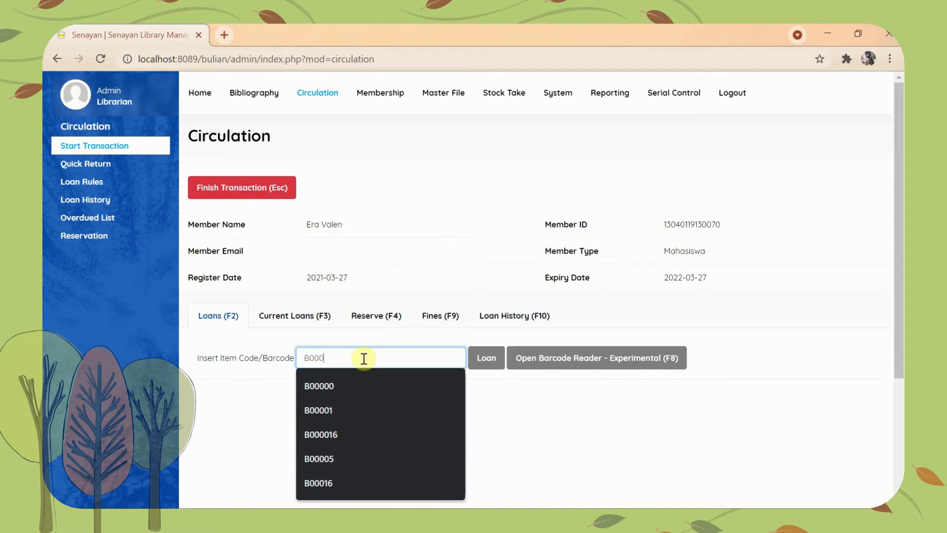
click(366, 383)
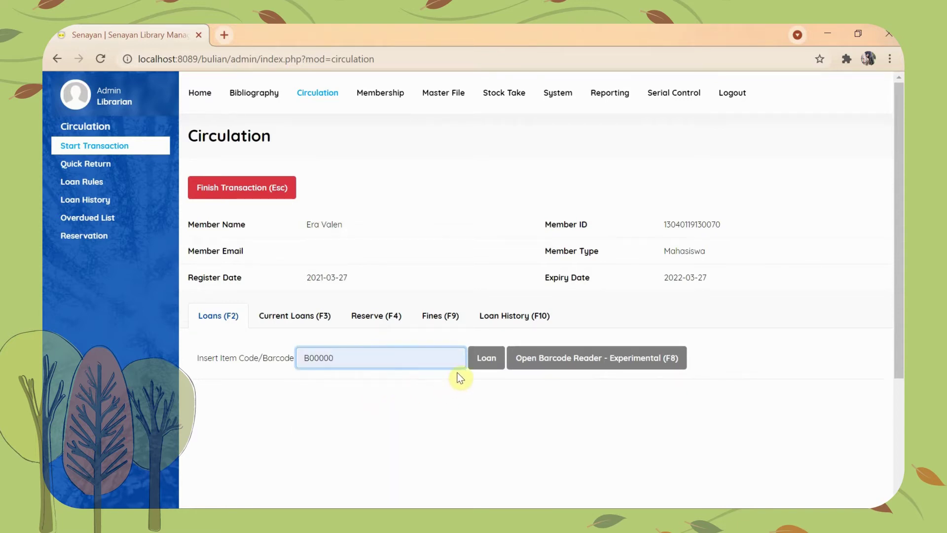
click(488, 360)
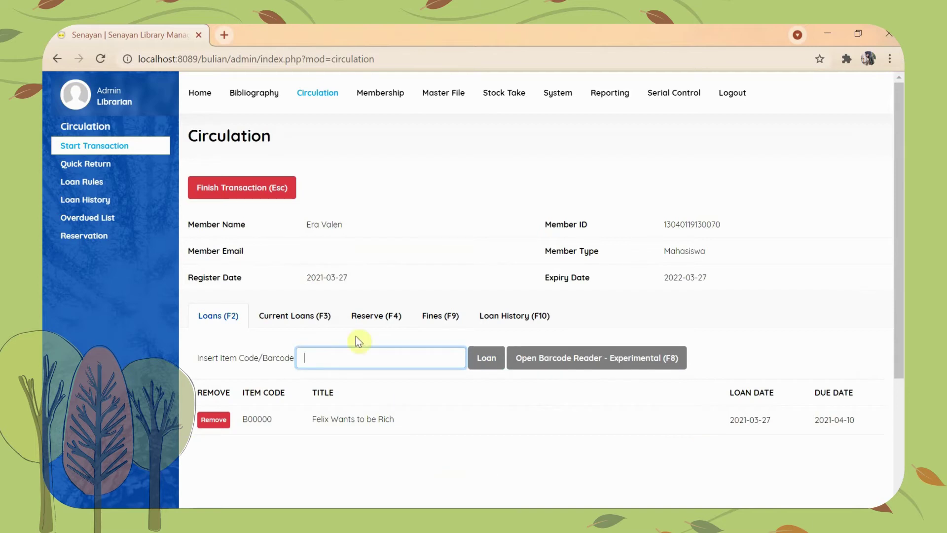
click(234, 189)
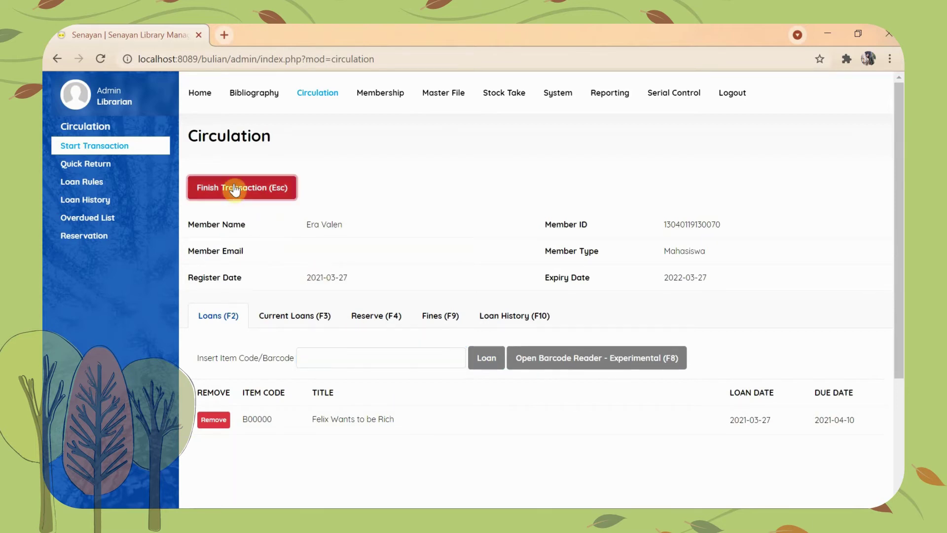
click(541, 135)
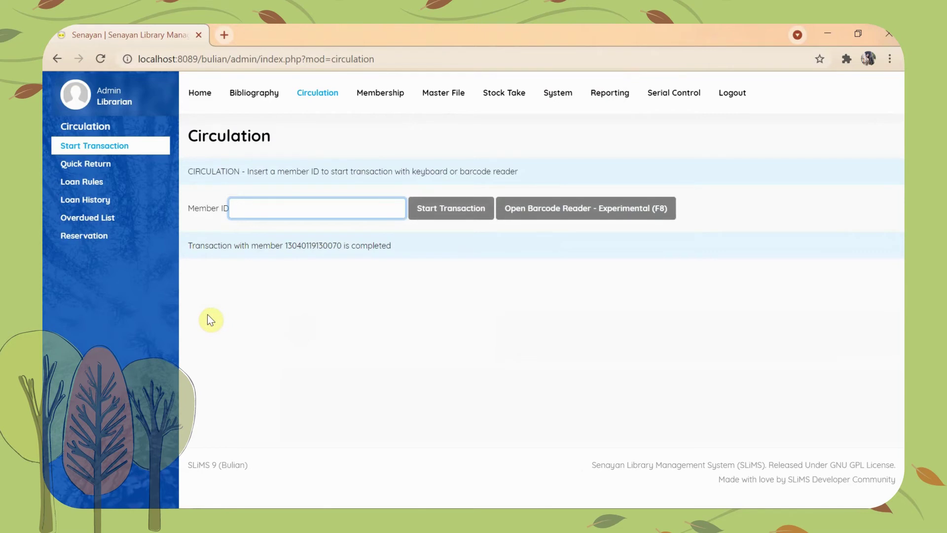
Step: Return item B00000 'Felix Wants to be Rich' through Quick Return
click(112, 167)
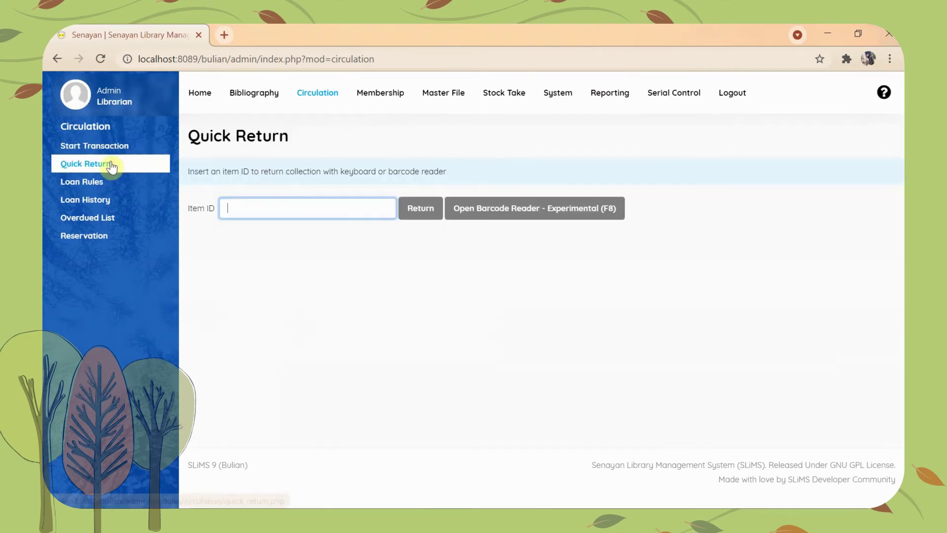
click(278, 213)
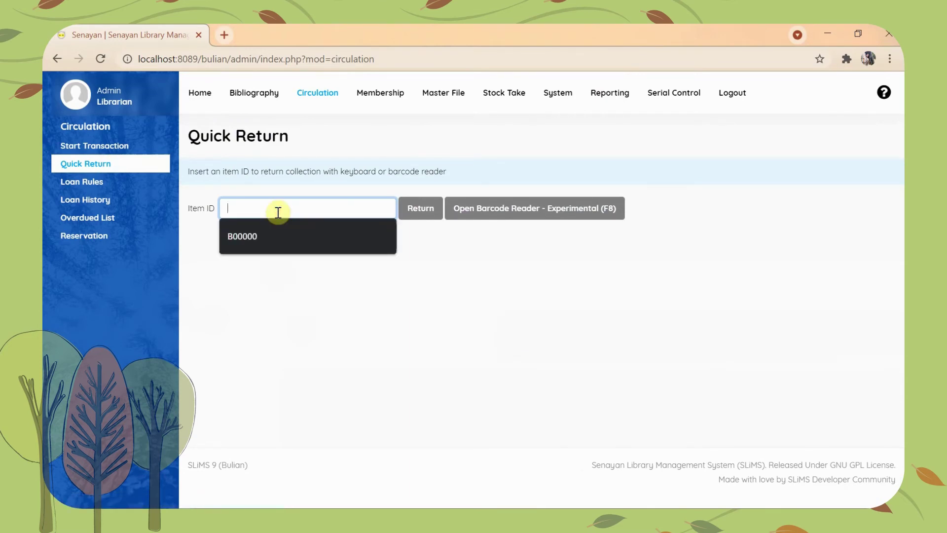
click(283, 238)
click(427, 212)
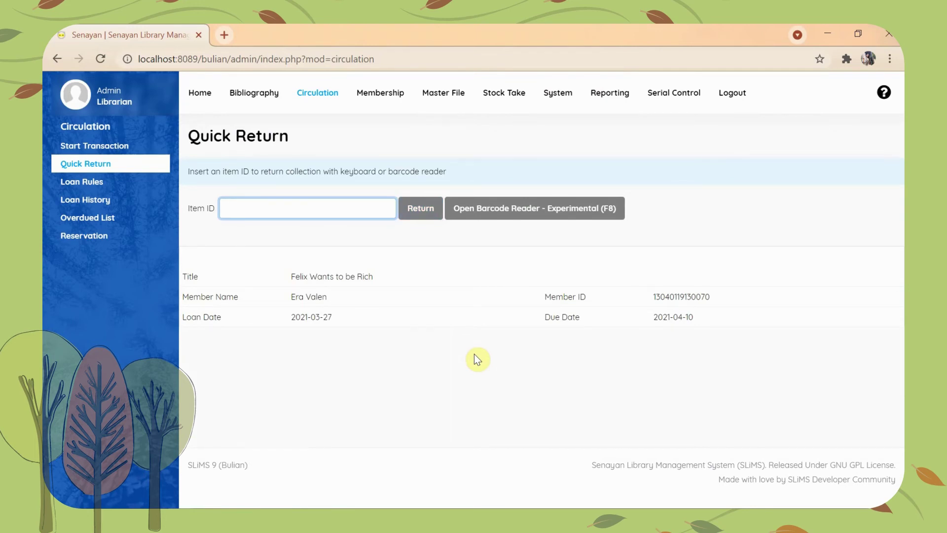
click(426, 218)
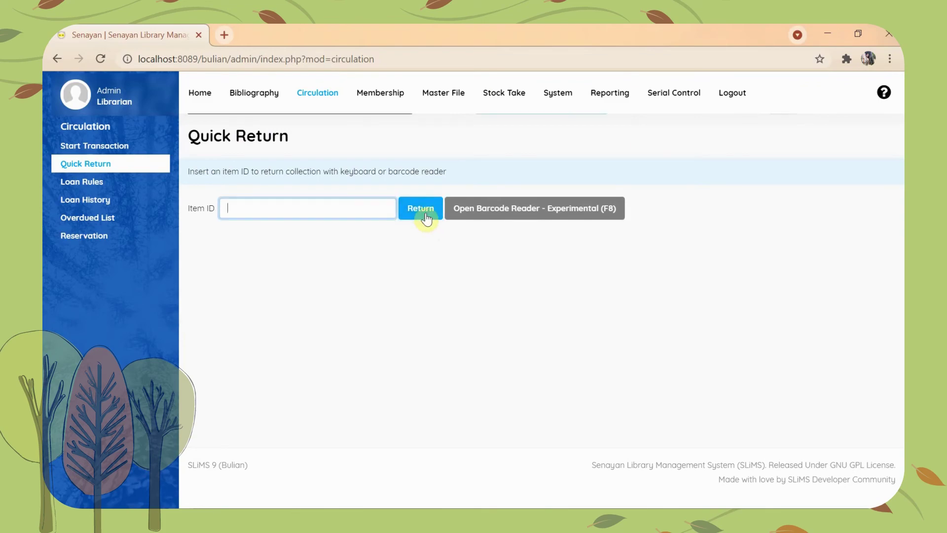